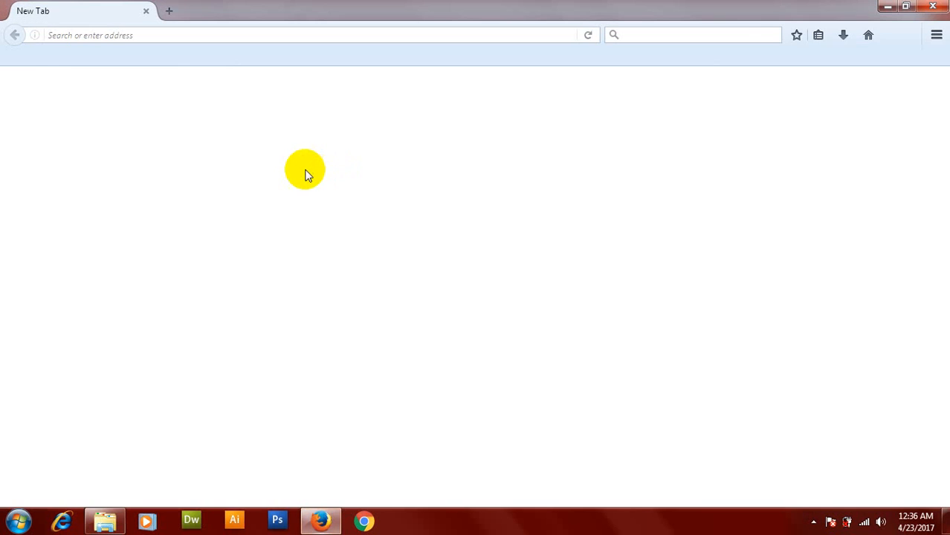
# - Open the WordPress admin login page by extending the site's address to localhost/wordpress/wp-admin
pyautogui.scroll(-4, 286, 303)
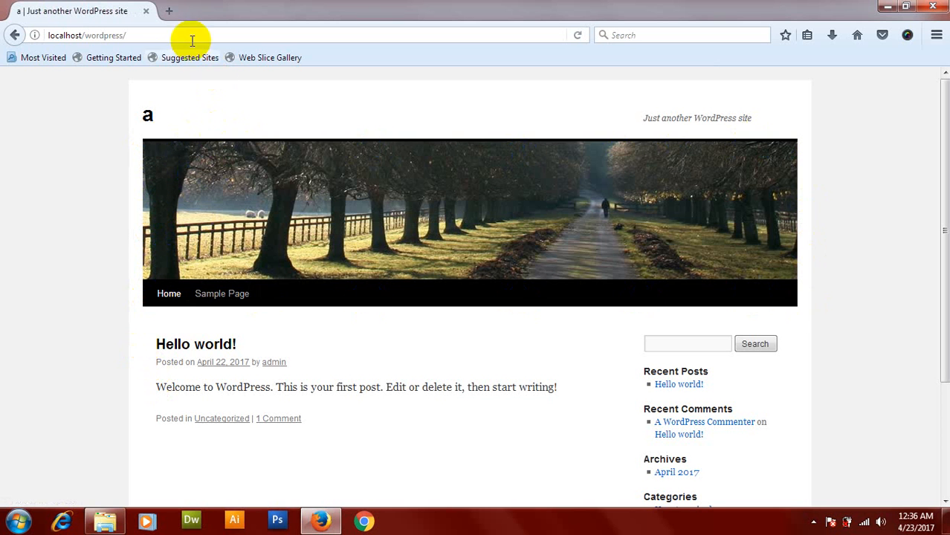
pyautogui.click(159, 35)
pyautogui.click(163, 35)
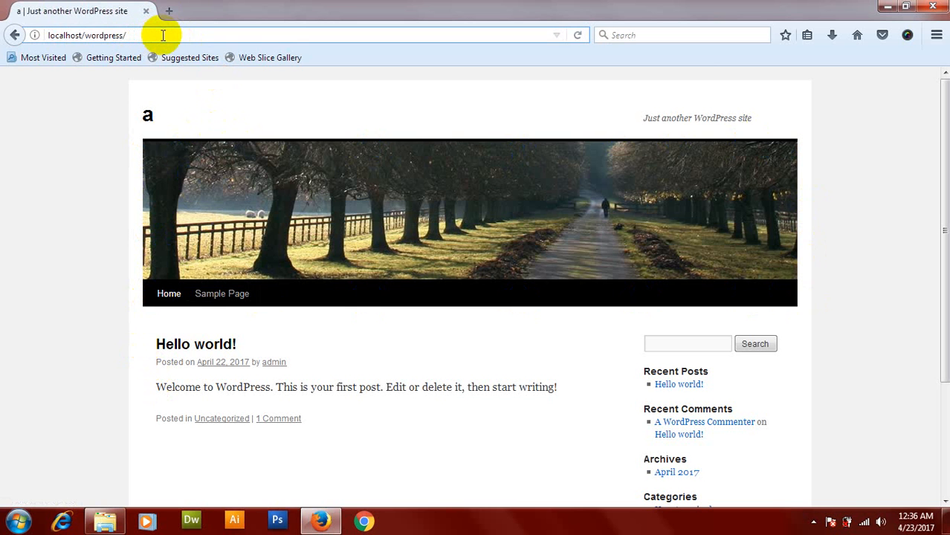
pyautogui.write('wp-admin/')
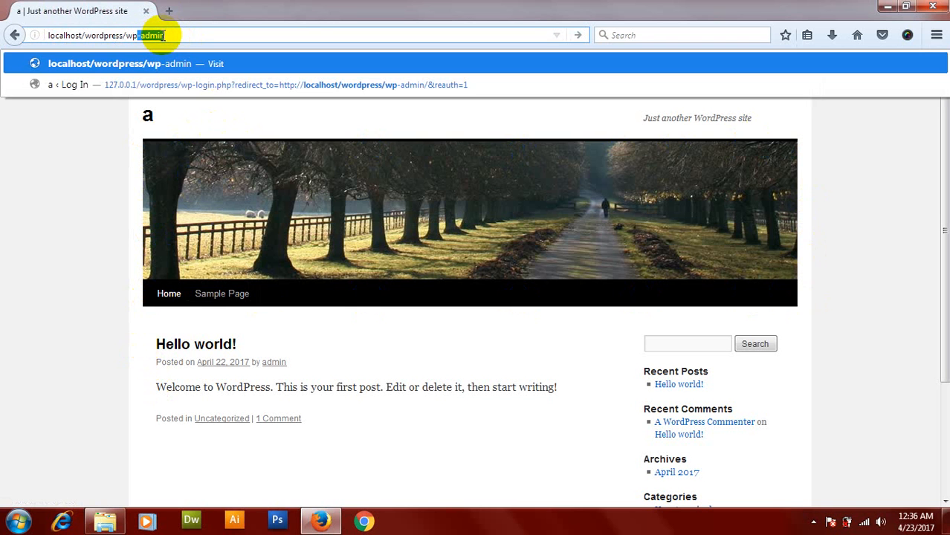
pyautogui.press('Return')
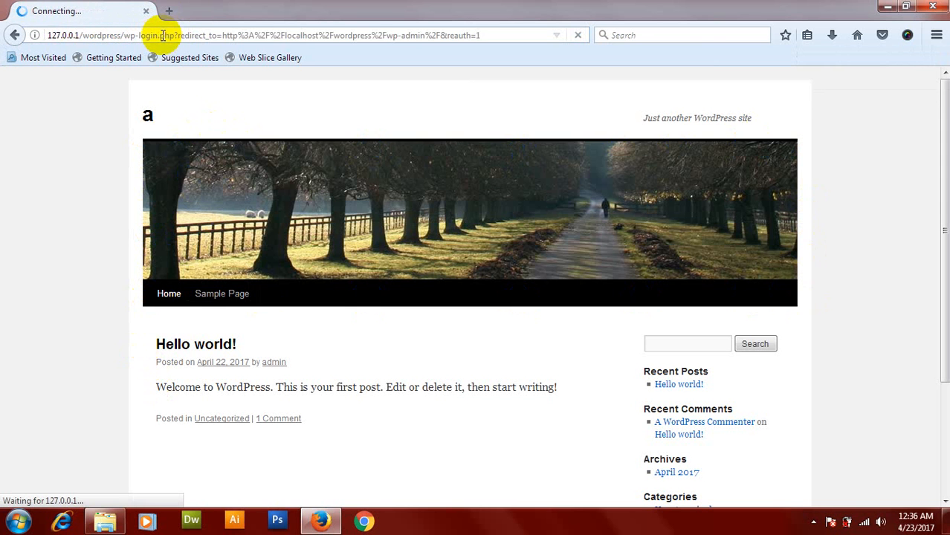
# - Log in to WordPress as admin with the account password and dismiss the offer to remember the login
pyautogui.write('a')
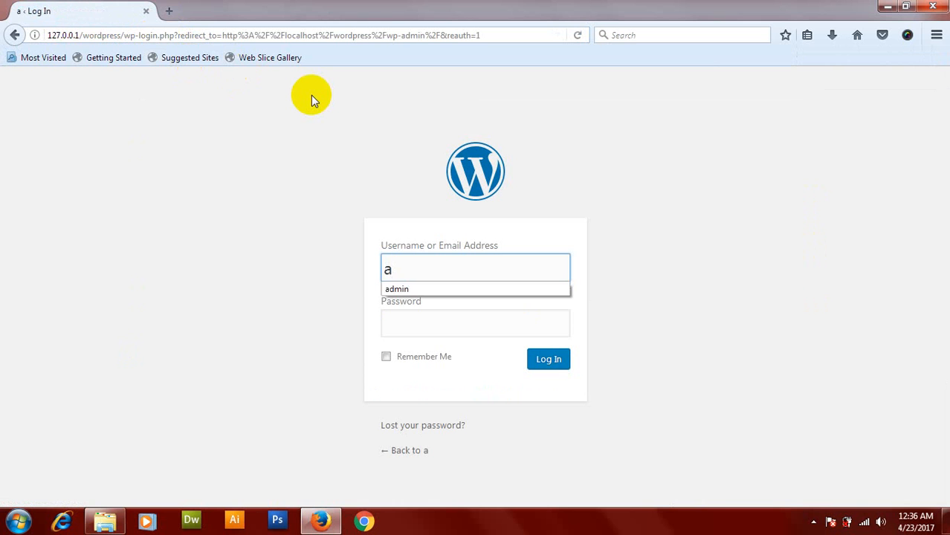
pyautogui.press('Down')
pyautogui.press('Return')
pyautogui.press('Tab')
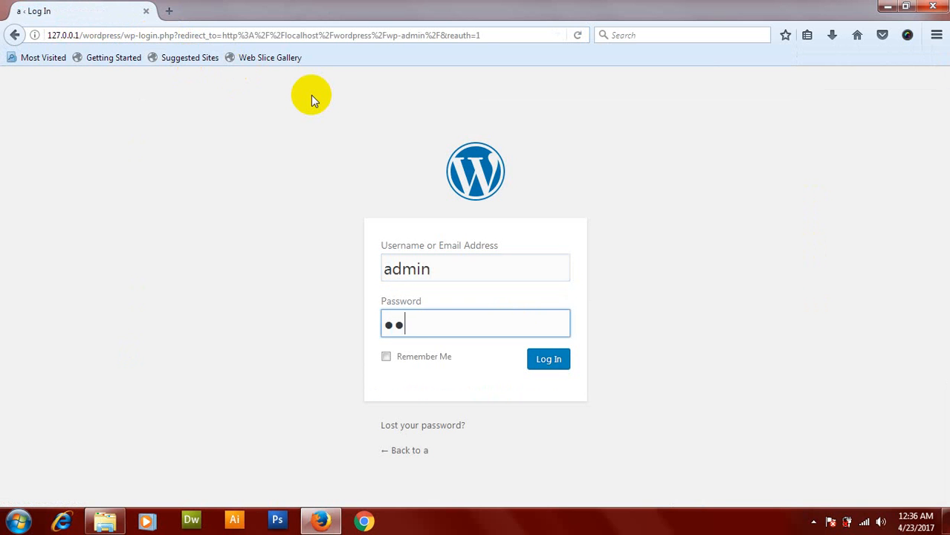
pyautogui.press('Return')
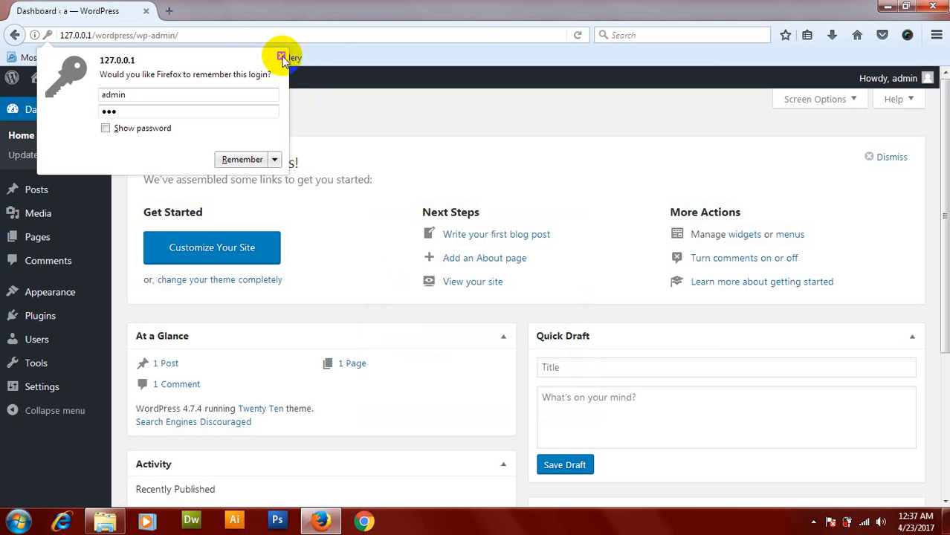
pyautogui.click(280, 57)
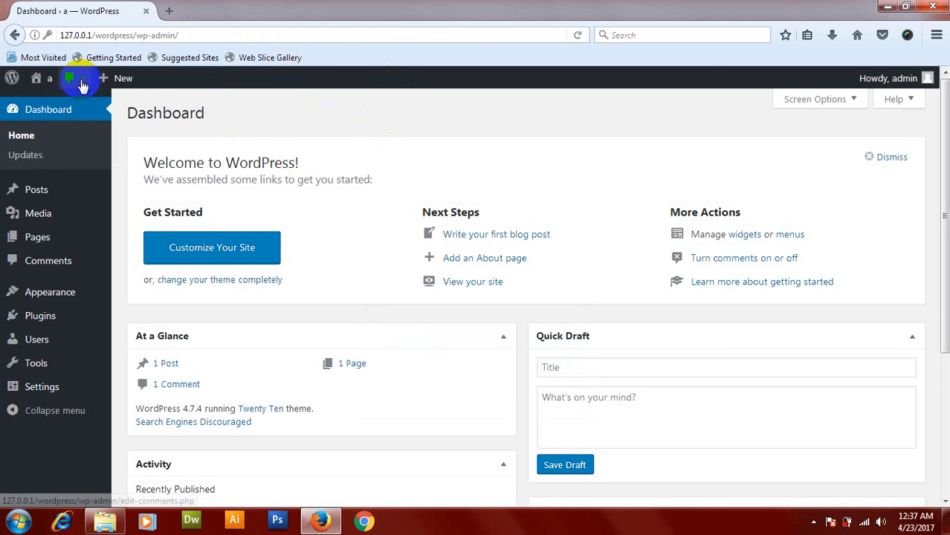
# - Open the site's front page in a new browser tab and look at its current header image
pyautogui.moveTo(33, 84)
pyautogui.middleClick(49, 104)
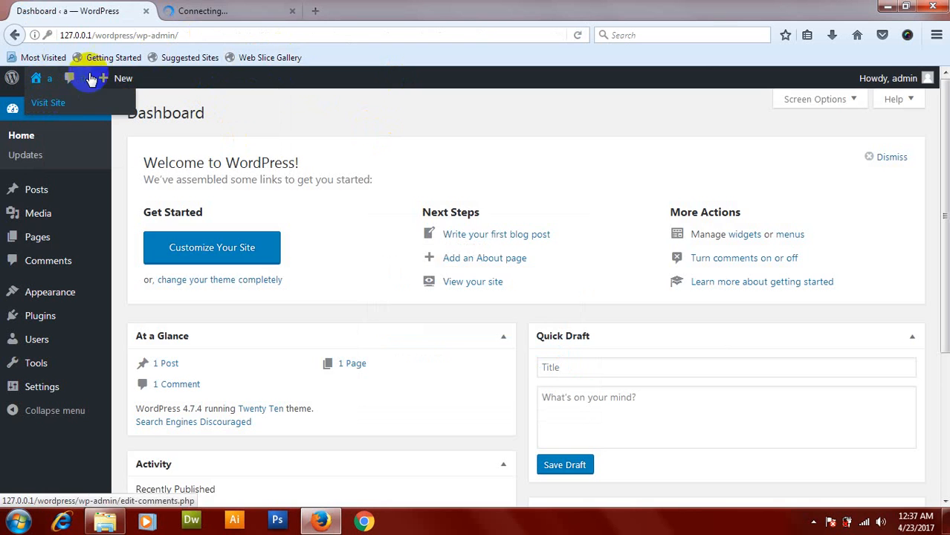
pyautogui.click(218, 12)
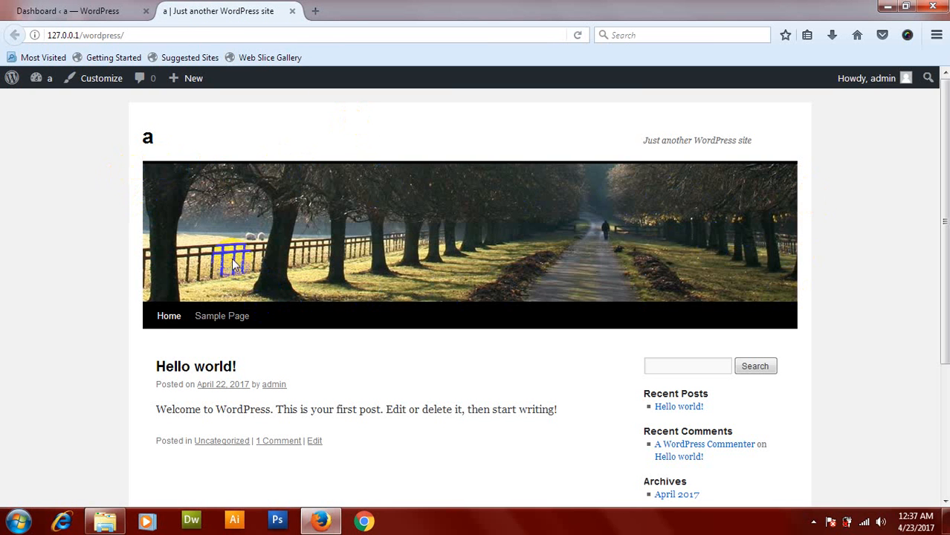
# - From the dashboard, set the theme's header image to the suggested sunset picture and publish the change
pyautogui.click(85, 12)
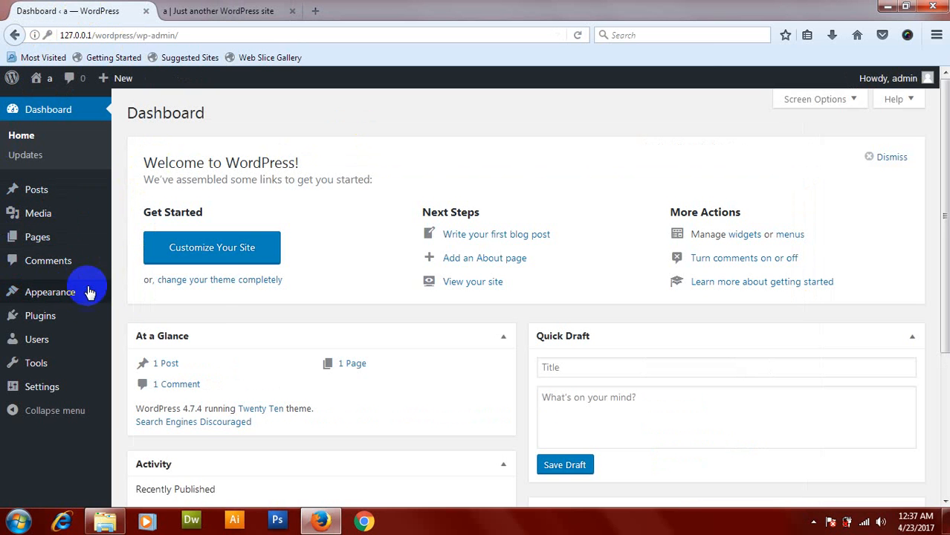
pyautogui.moveTo(68, 293)
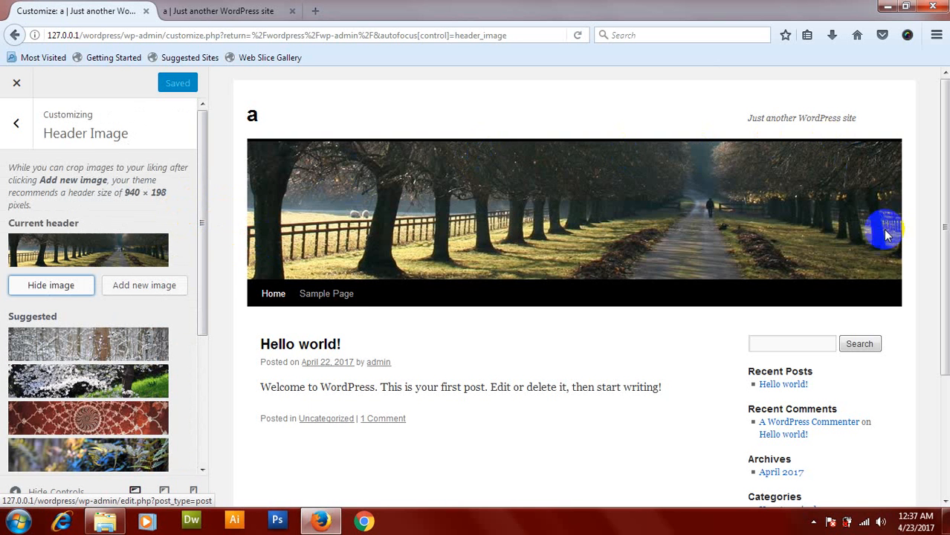
pyautogui.moveTo(203, 284); pyautogui.dragTo(212, 417)
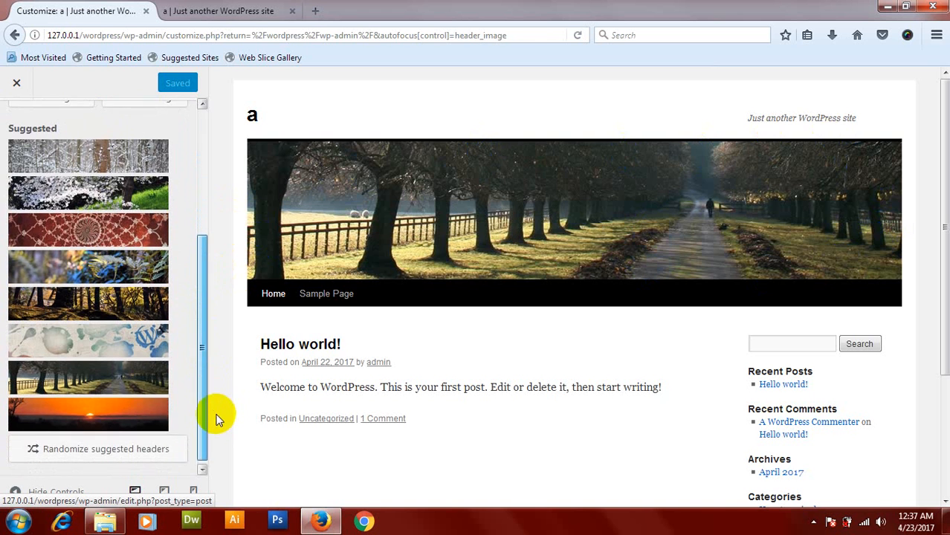
pyautogui.click(93, 418)
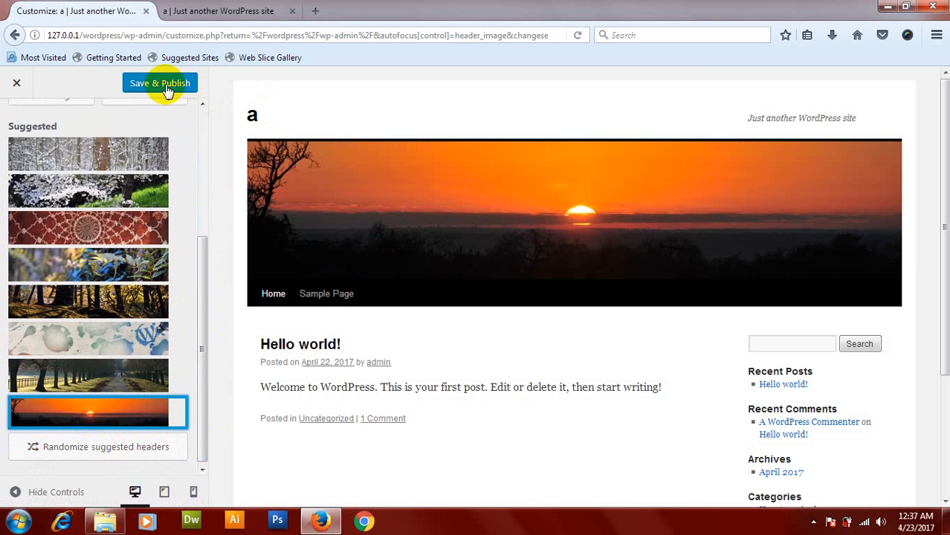
pyautogui.click(168, 89)
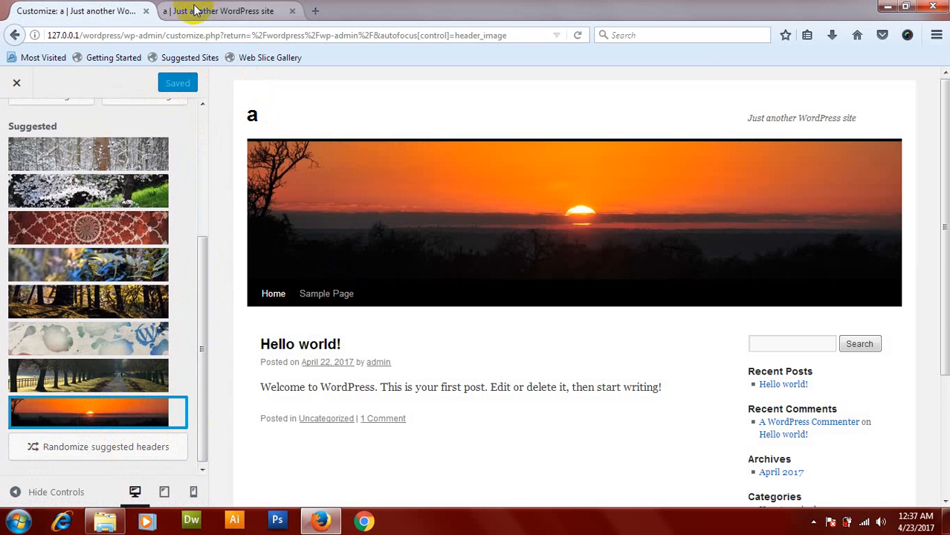
# - Close the customizer and reload the site's front page to check the header image
pyautogui.click(14, 85)
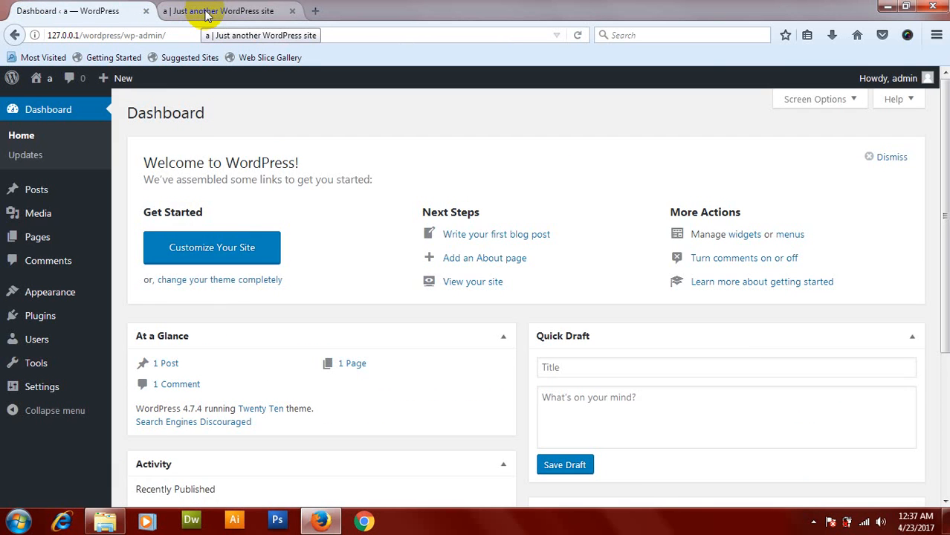
pyautogui.click(230, 11)
pyautogui.click(577, 35)
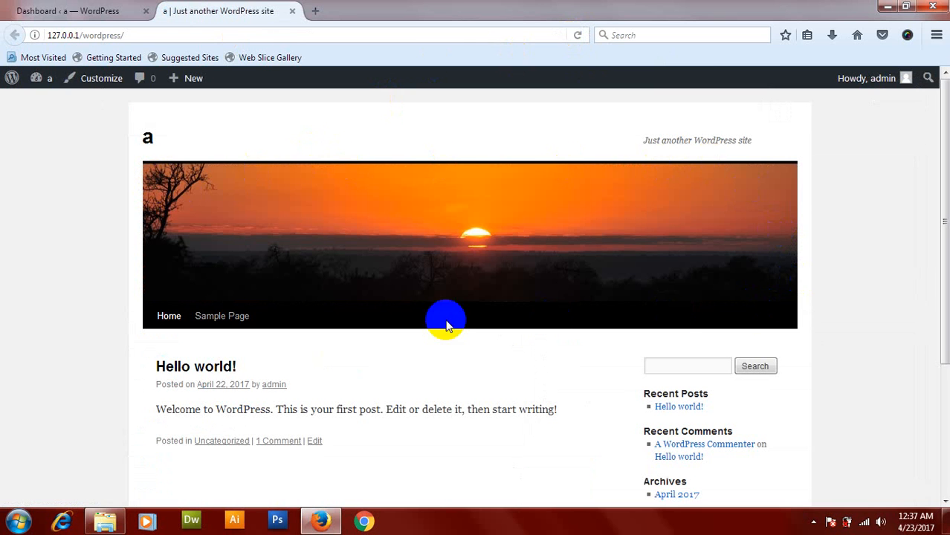
# - Reopen the header image settings from the dashboard and look through the recommended size and suggested headers
pyautogui.click(81, 10)
pyautogui.moveTo(52, 339)
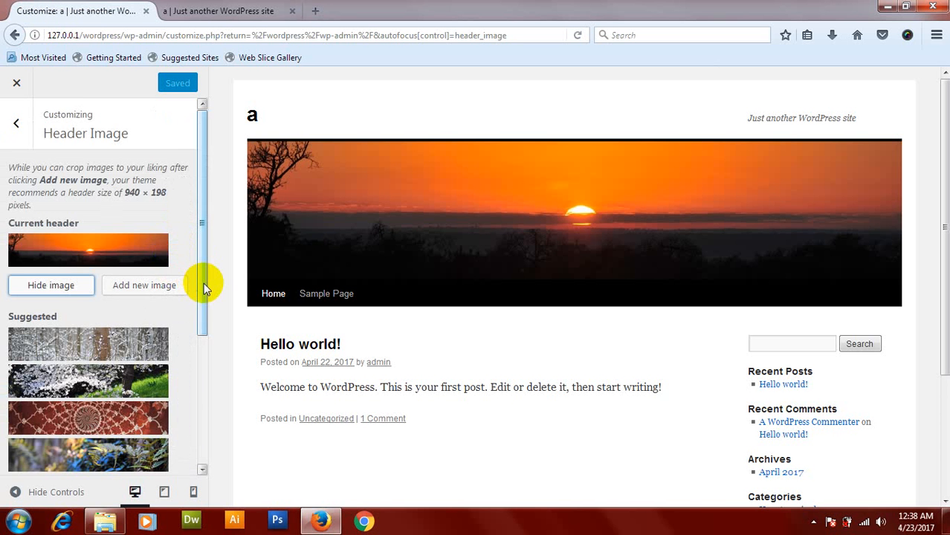
pyautogui.moveTo(204, 283); pyautogui.dragTo(213, 326)
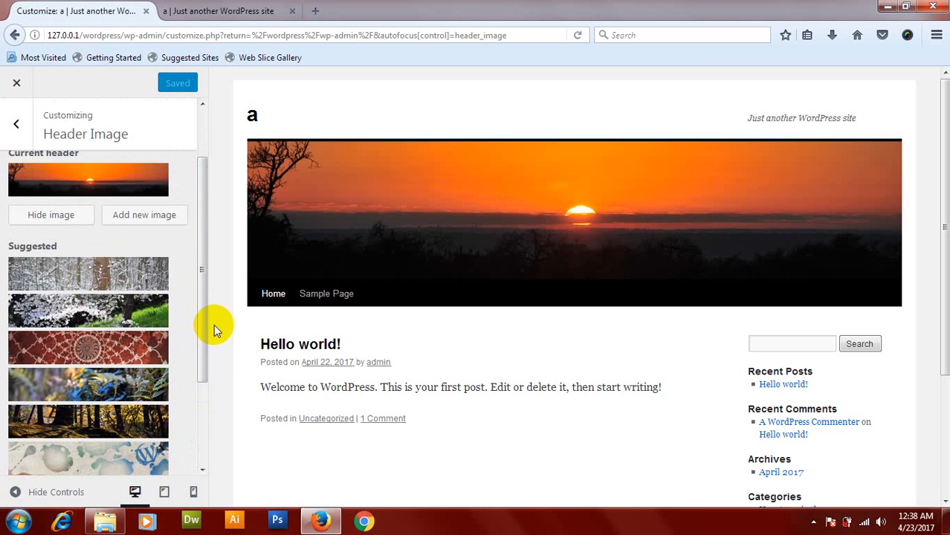
pyautogui.click(466, 201)
# - Open the front page's header image on its own and save sunset.jpg to the desktop
pyautogui.click(271, 12)
pyautogui.rightClick(394, 173)
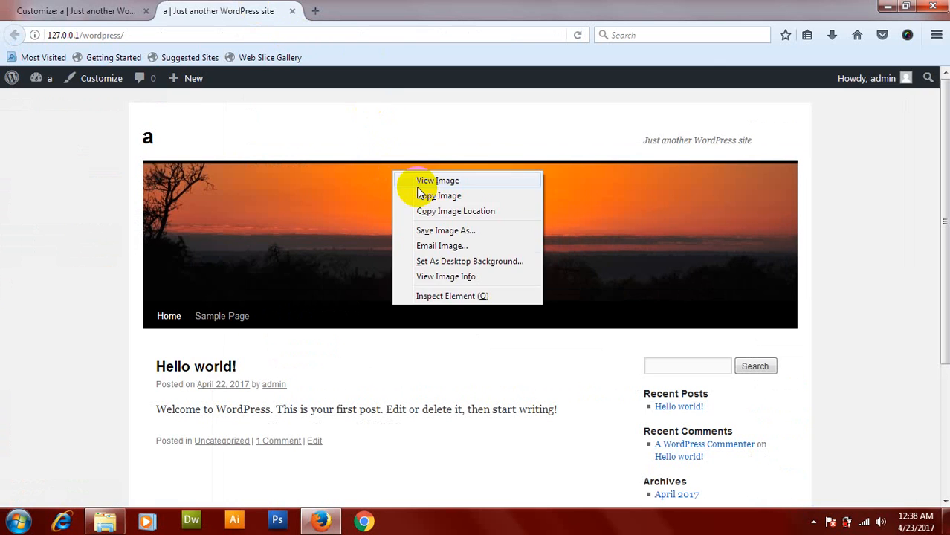
pyautogui.click(446, 181)
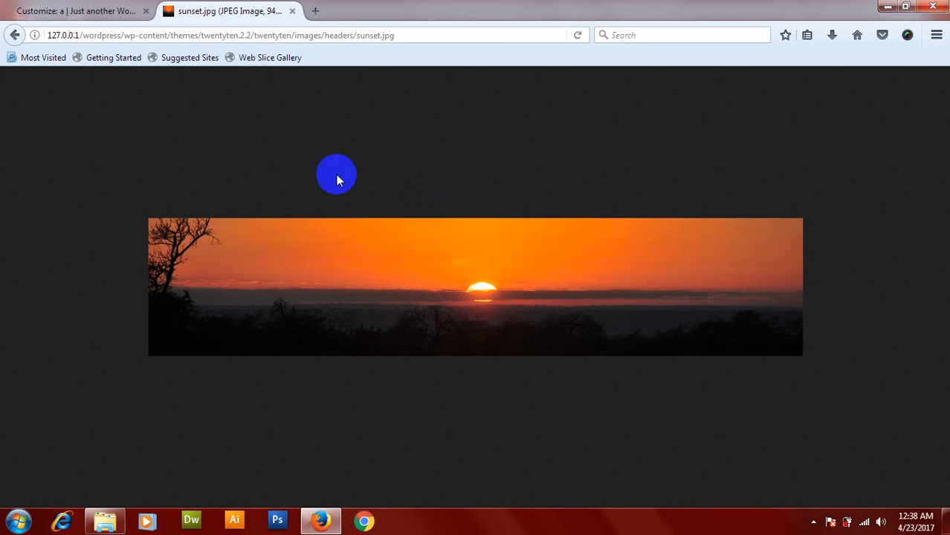
pyautogui.rightClick(336, 250)
pyautogui.click(393, 293)
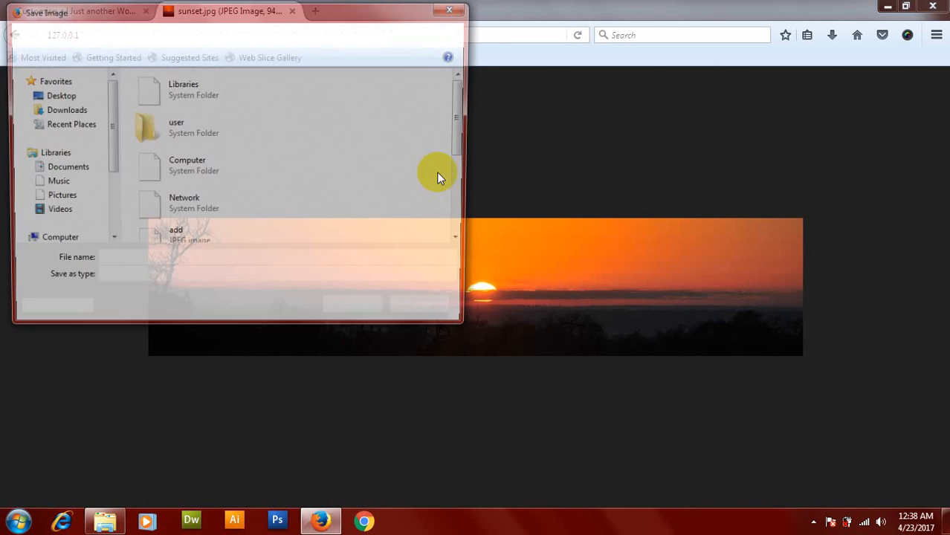
pyautogui.click(352, 312)
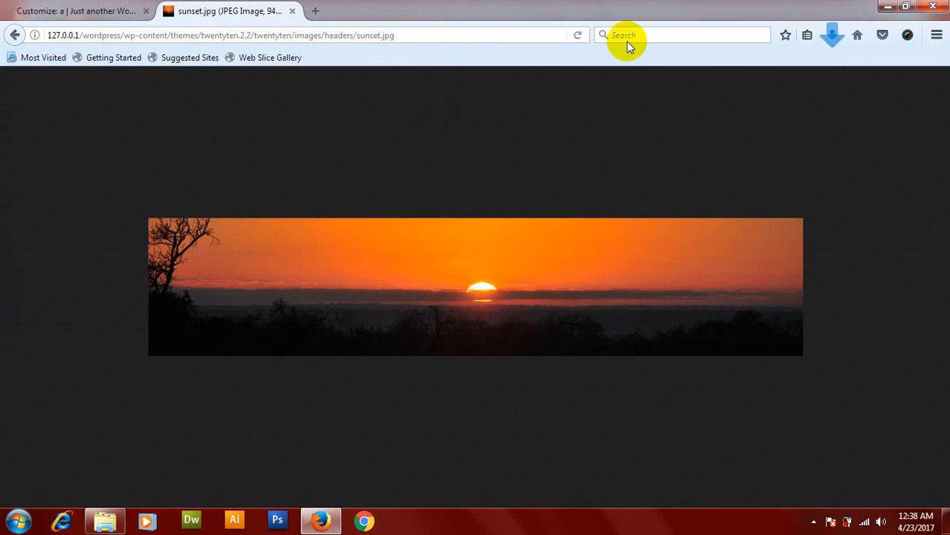
# - Minimize the browser and open the sunset image from the desktop in Adobe Photoshop CS3
pyautogui.click(887, 8)
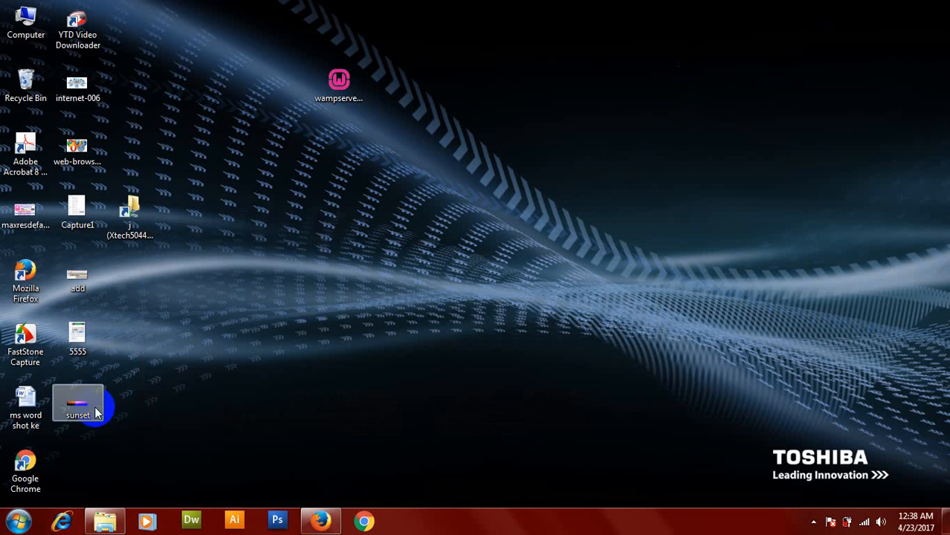
pyautogui.click(80, 407)
pyautogui.rightClick(84, 413)
pyautogui.moveTo(241, 231)
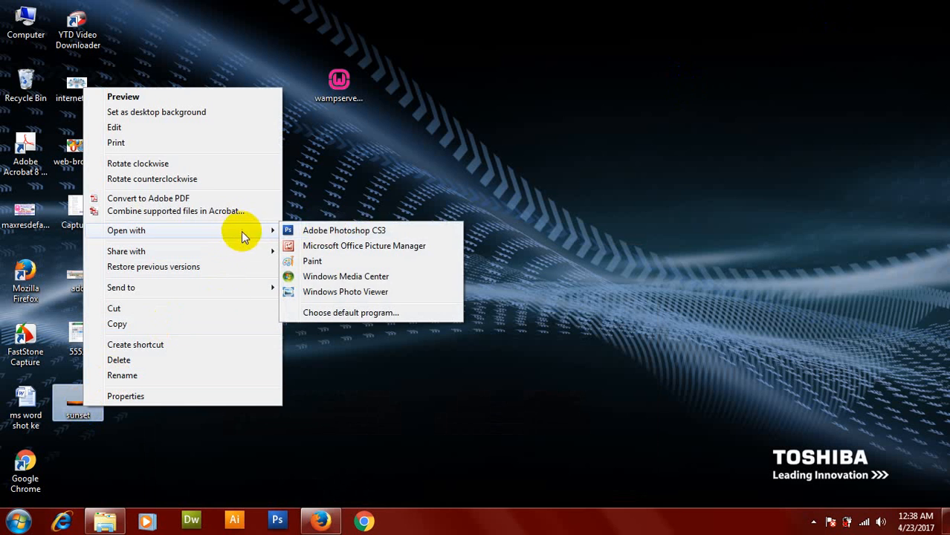
pyautogui.click(333, 232)
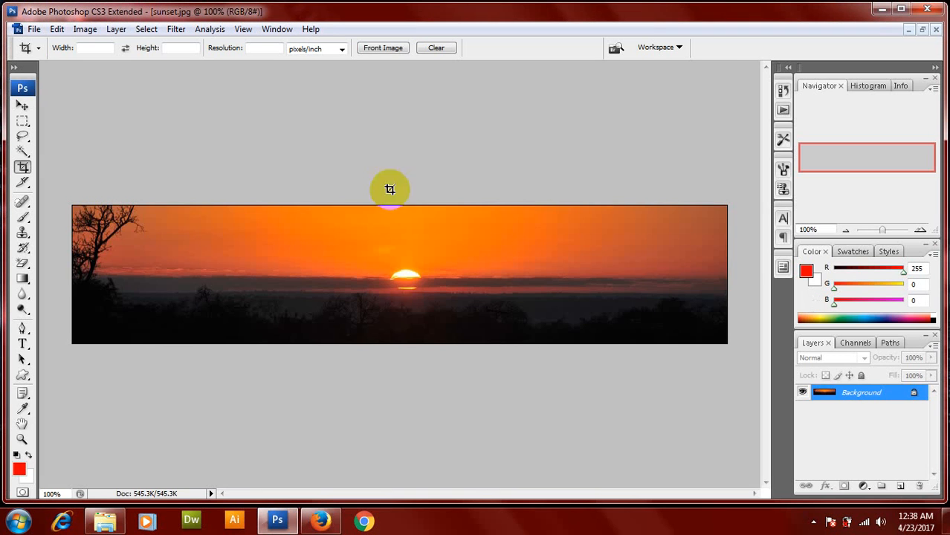
# - Open the Image Size settings for the sunset image and check its pixel width and height
pyautogui.click(84, 29)
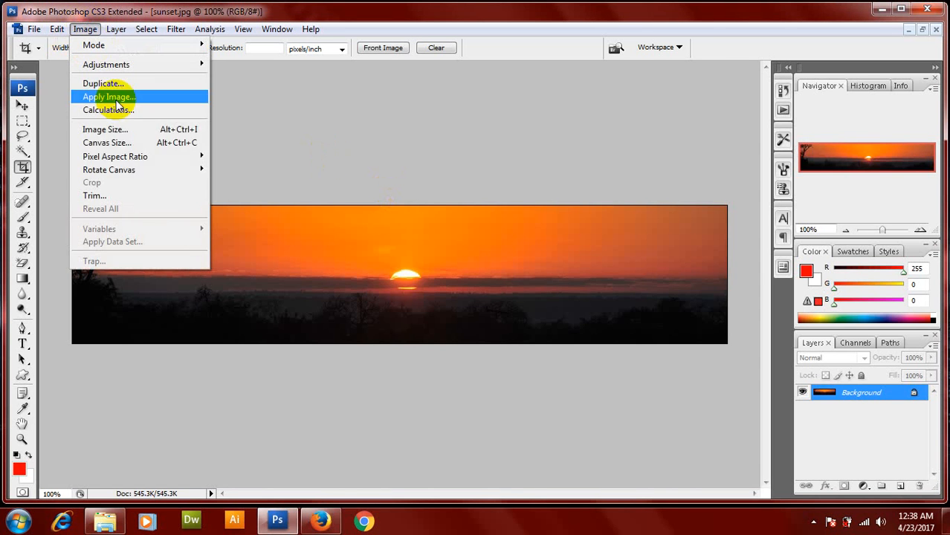
pyautogui.click(124, 131)
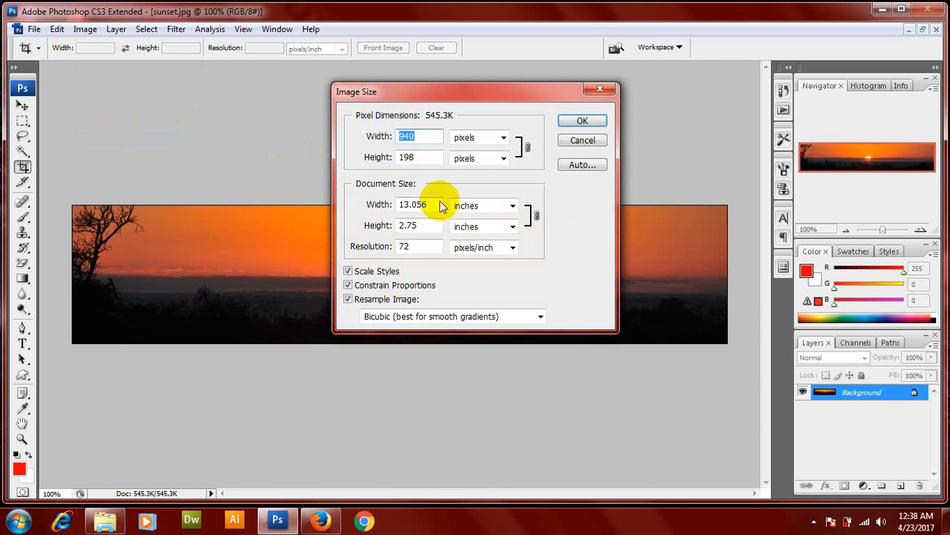
pyautogui.click(424, 136)
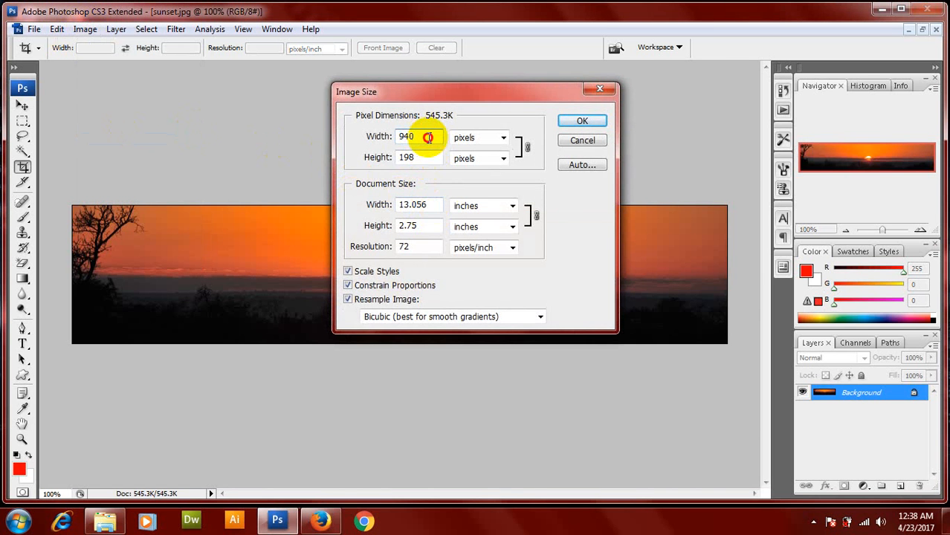
pyautogui.moveTo(428, 137); pyautogui.dragTo(360, 148)
pyautogui.moveTo(424, 156); pyautogui.dragTo(386, 158)
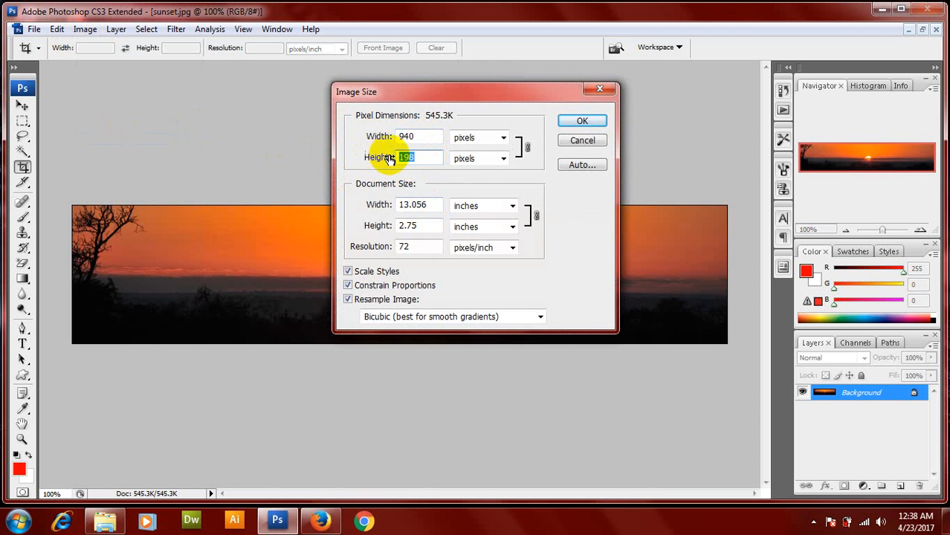
# - Switch to Firefox and open google.com in a new tab
pyautogui.click(325, 522)
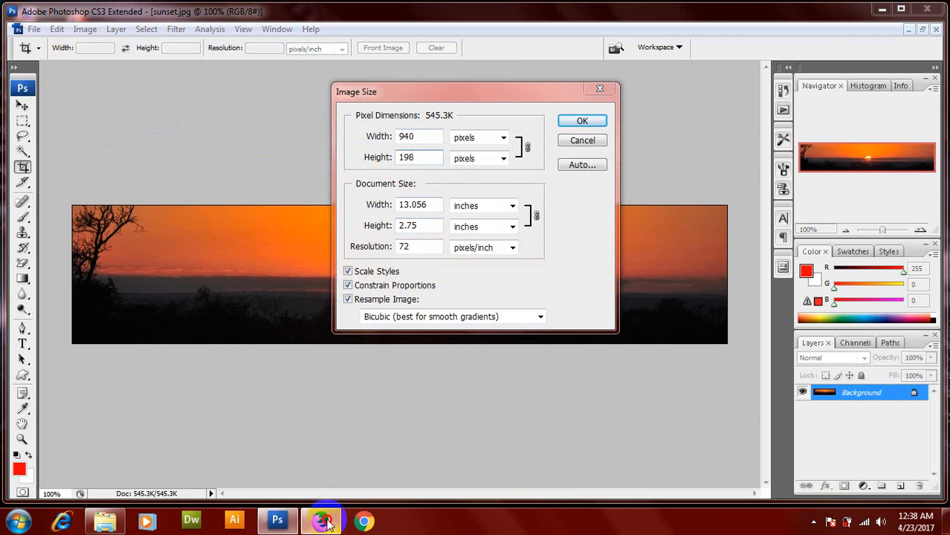
pyautogui.click(314, 12)
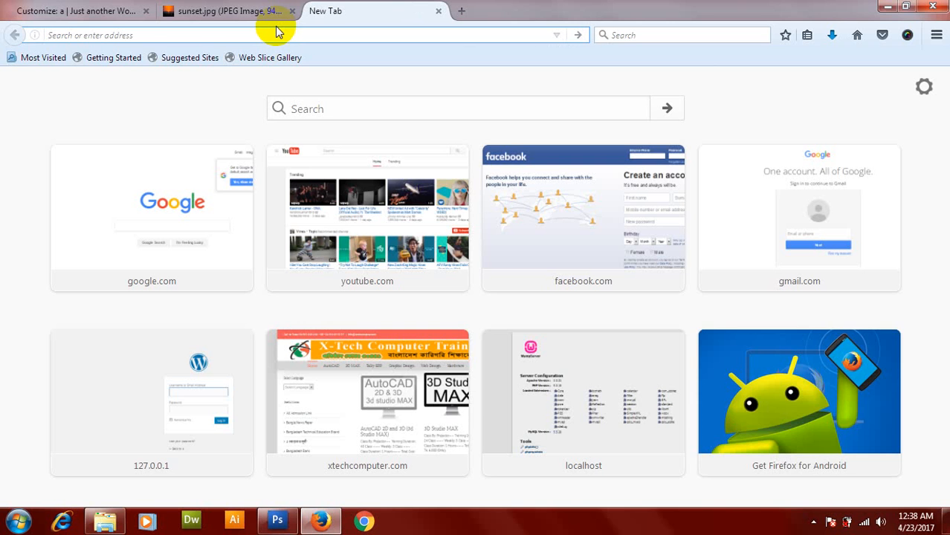
pyautogui.write('google.com')
pyautogui.press('Return')
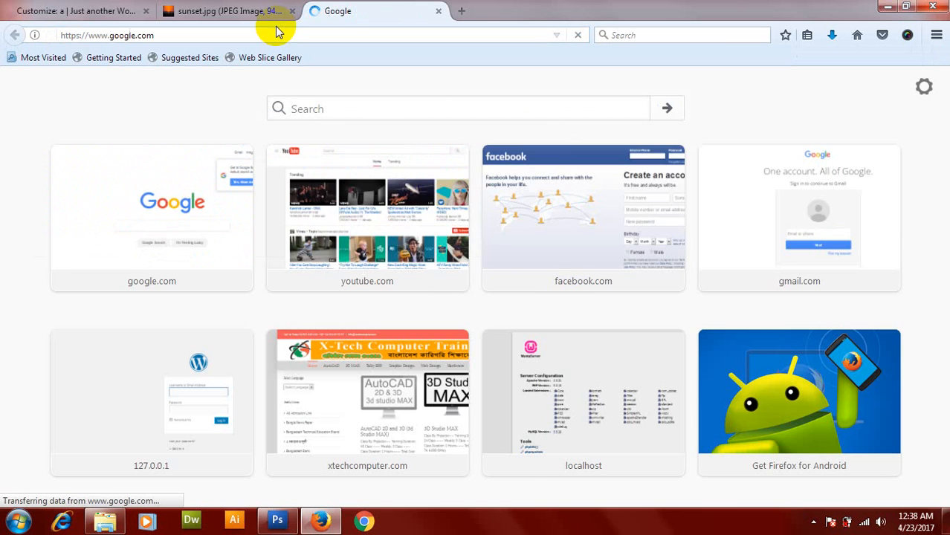
# - Search Google Images for "backgrounds img 940 x 198"
pyautogui.write('back')
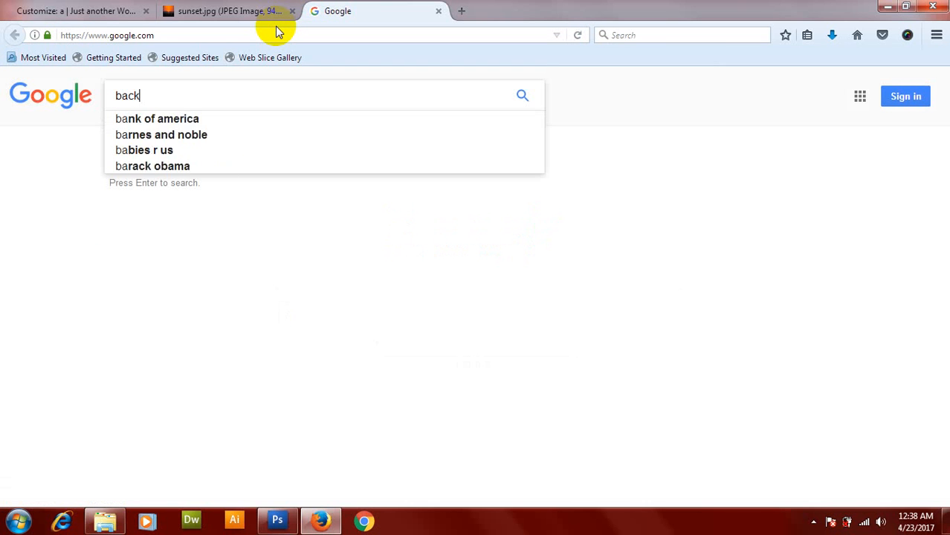
pyautogui.press('Down')
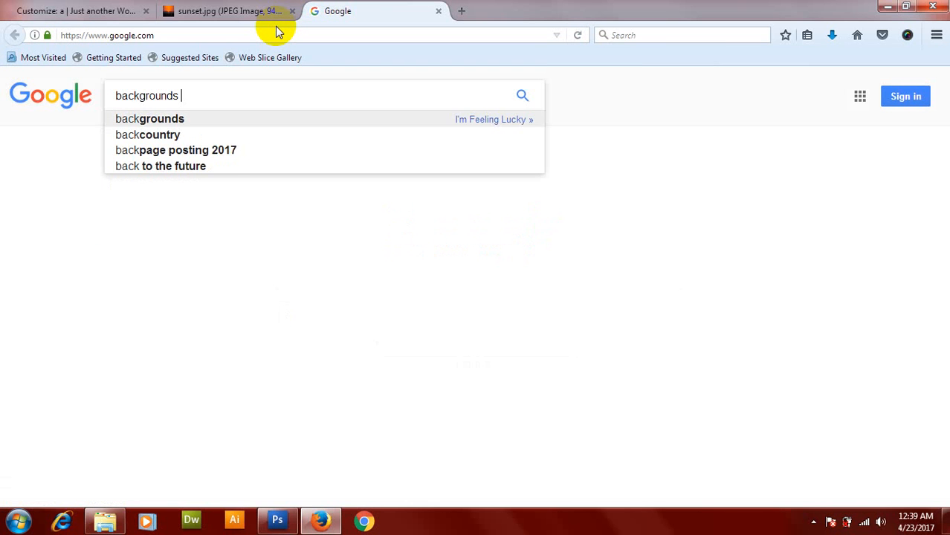
pyautogui.write('img')
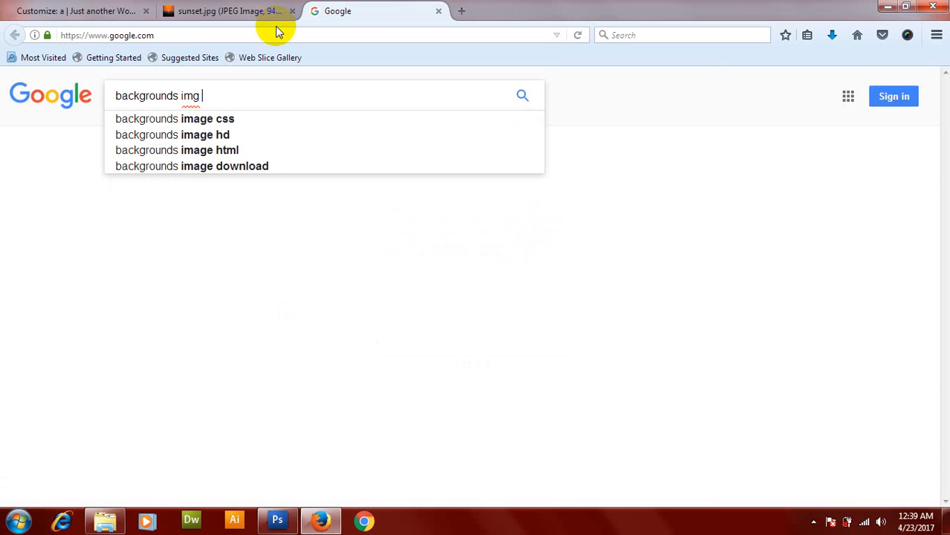
pyautogui.write(' 9')
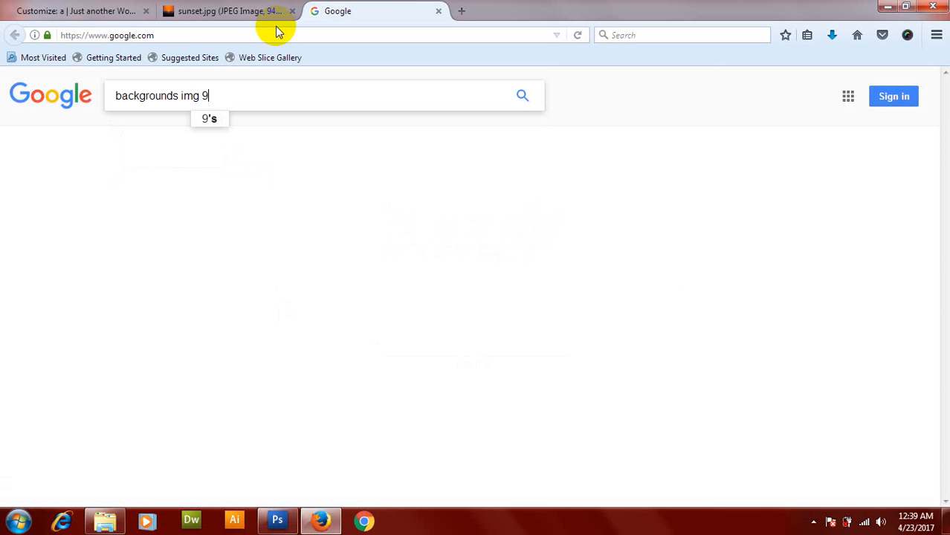
pyautogui.write('40 x ')
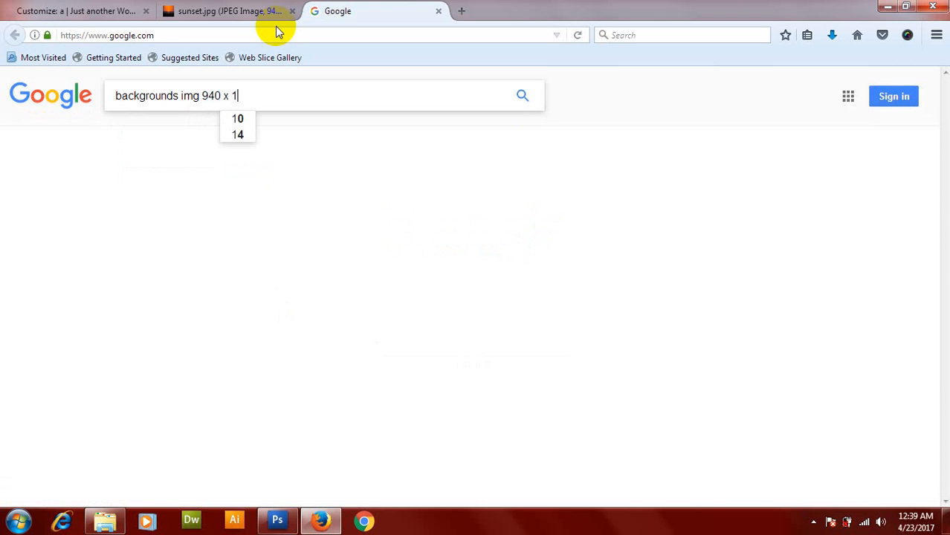
pyautogui.write('198')
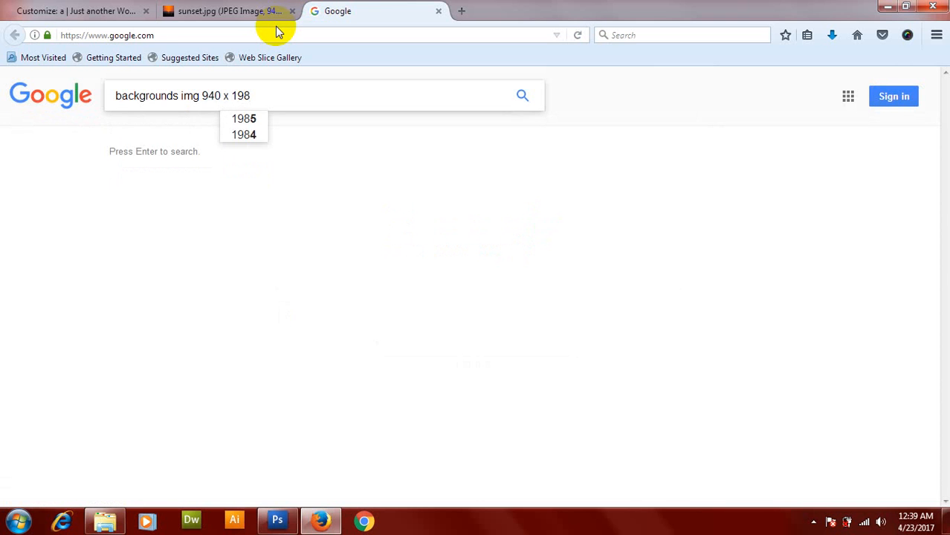
pyautogui.press('Return')
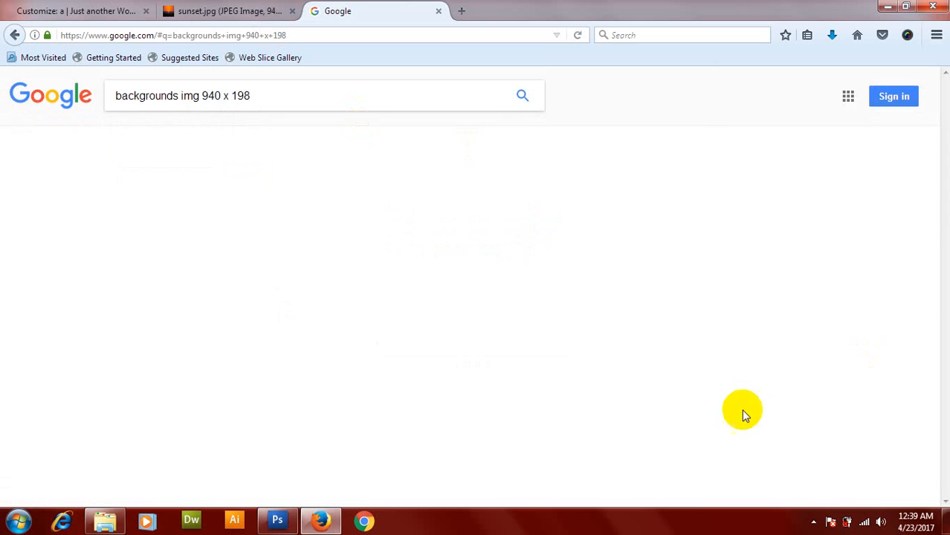
pyautogui.click(163, 140)
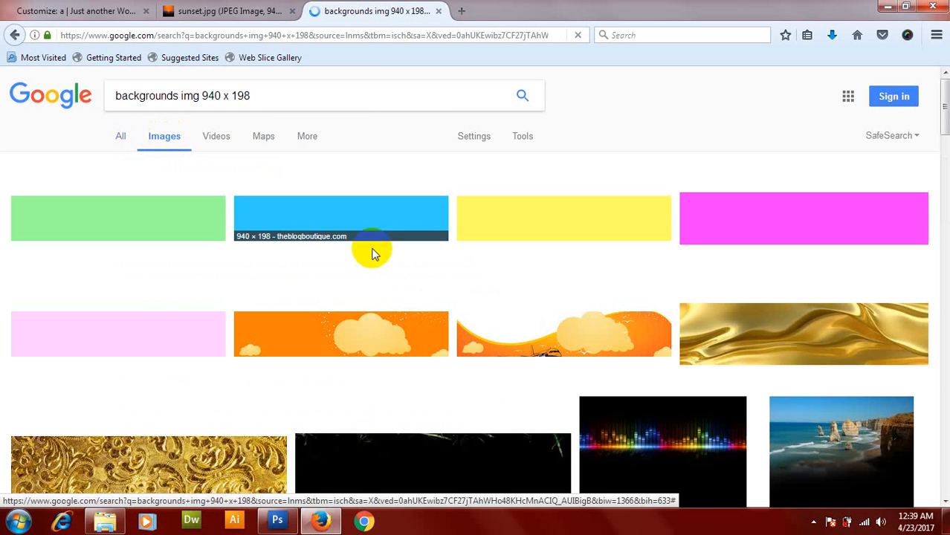
# - Look through the image results and open the preview of the 940 × 198 frosty lake picture from parkwayhotel.ie
pyautogui.scroll(-5, 513, 322)
pyautogui.scroll(-2, 492, 276)
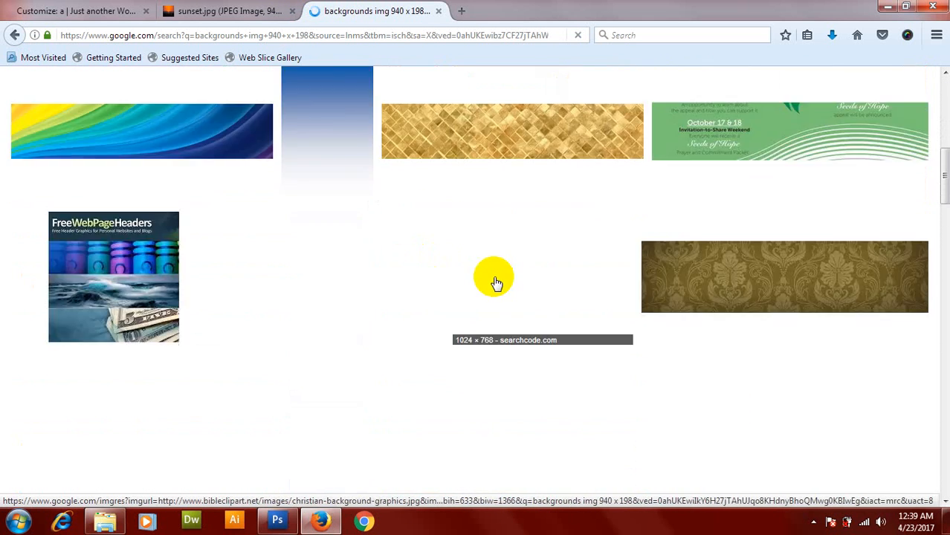
pyautogui.scroll(-7, 825, 339)
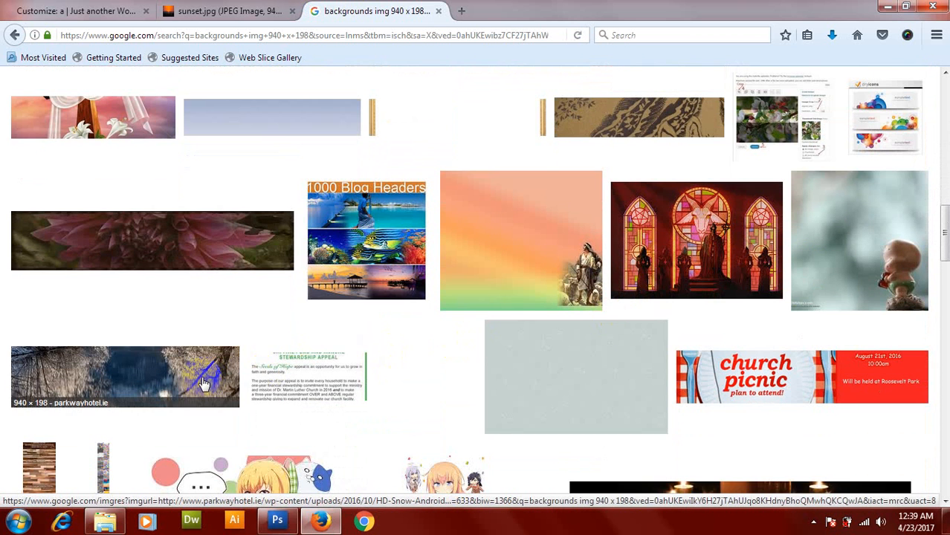
pyautogui.click(192, 382)
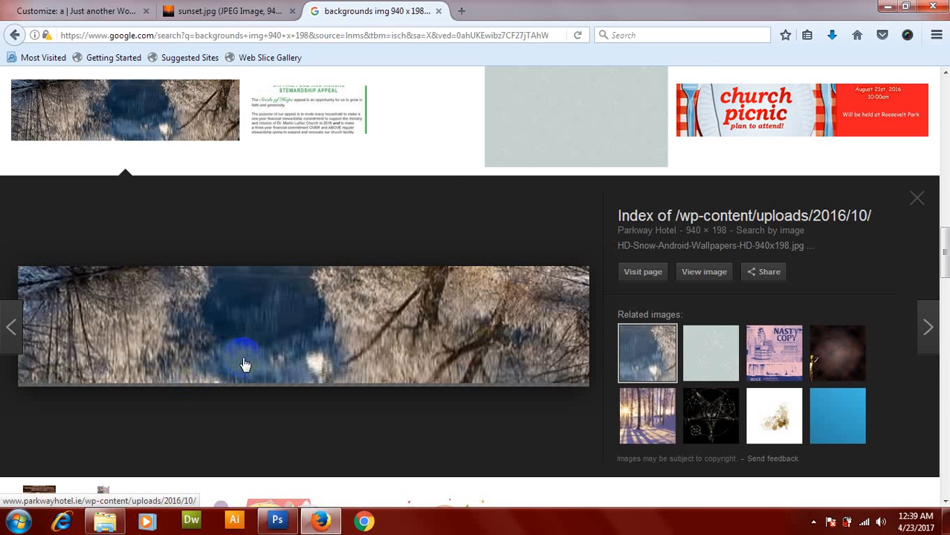
# - Save the previewed lake picture to the desktop as a JPEG image named ba
pyautogui.rightClick(281, 319)
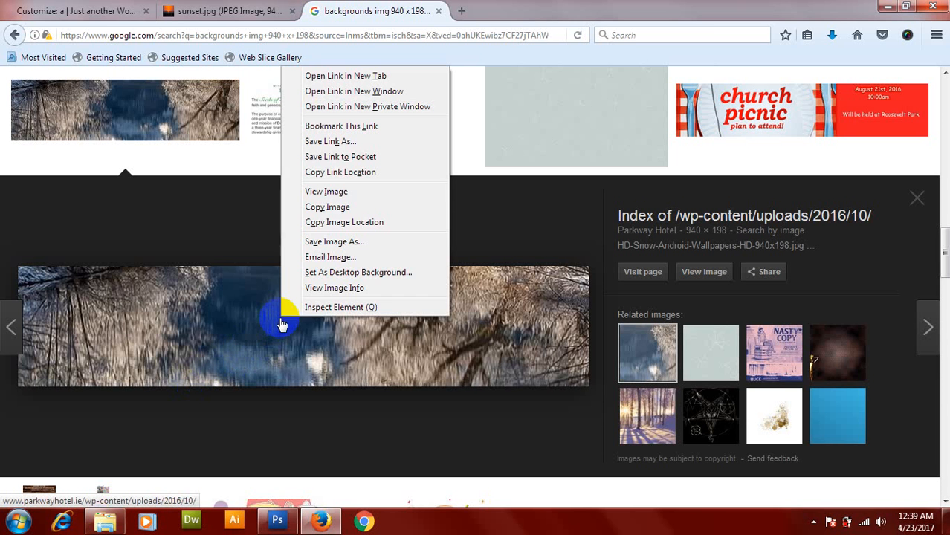
pyautogui.click(346, 241)
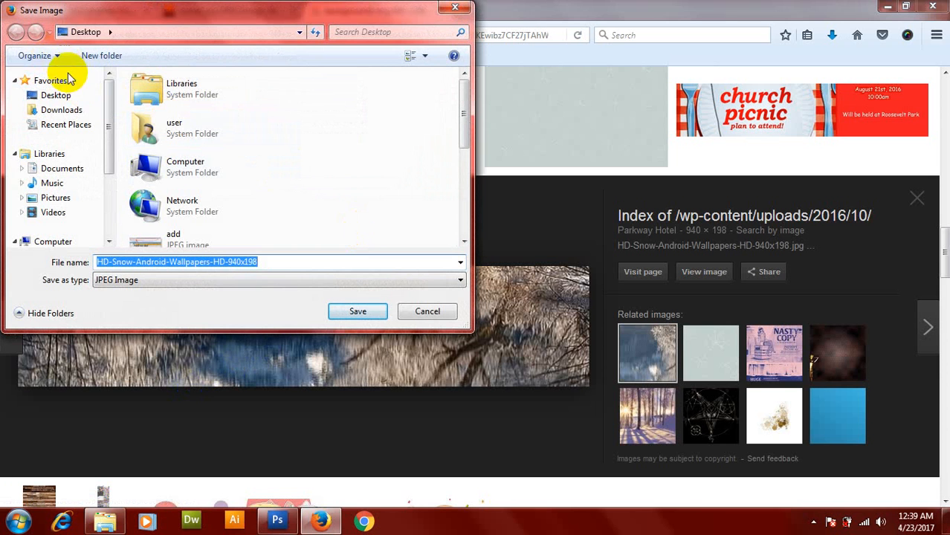
pyautogui.click(57, 95)
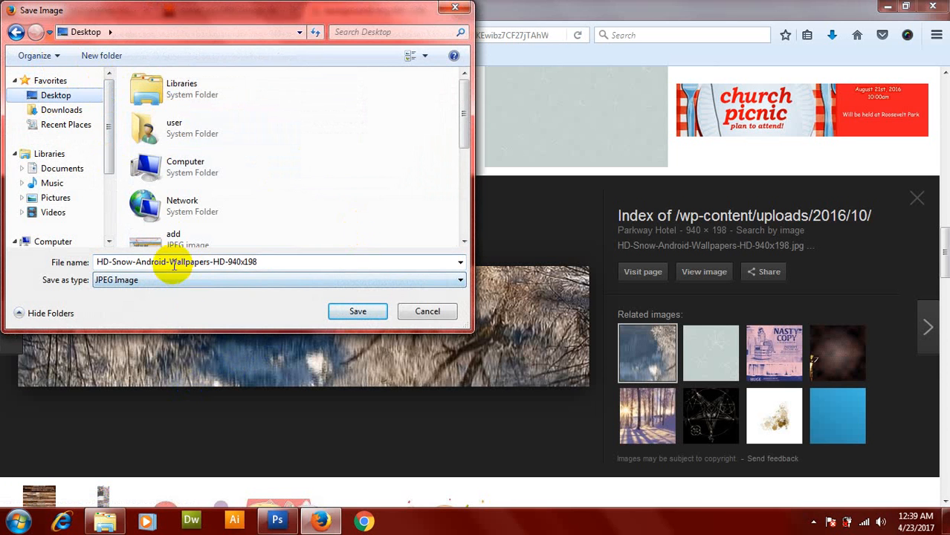
pyautogui.click(175, 266)
pyautogui.write('ba')
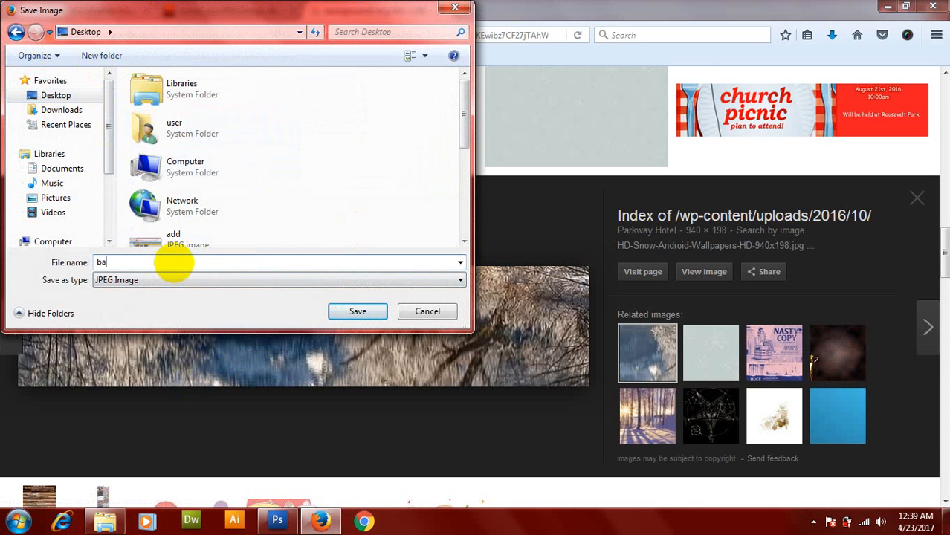
pyautogui.click(357, 312)
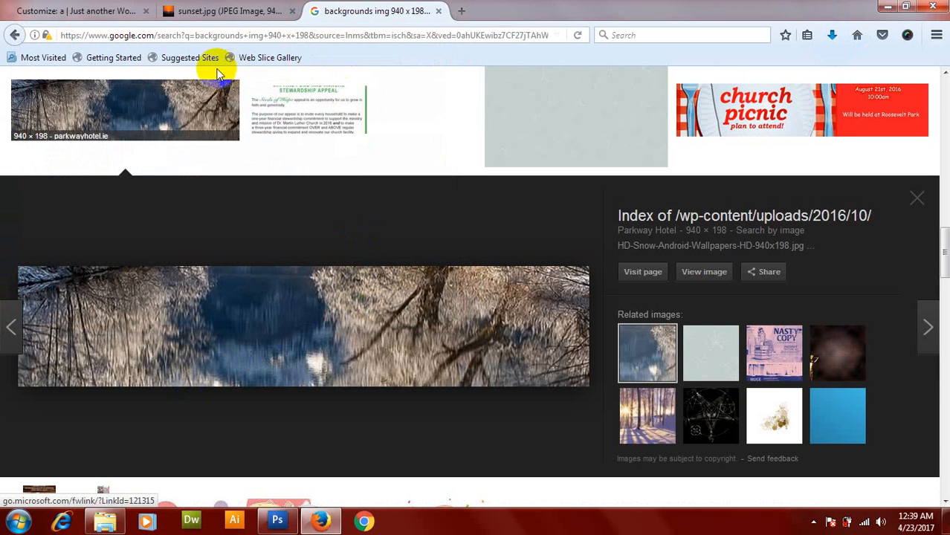
# - Close the sunset.jpg and image search tabs to return to the header image settings
pyautogui.click(214, 11)
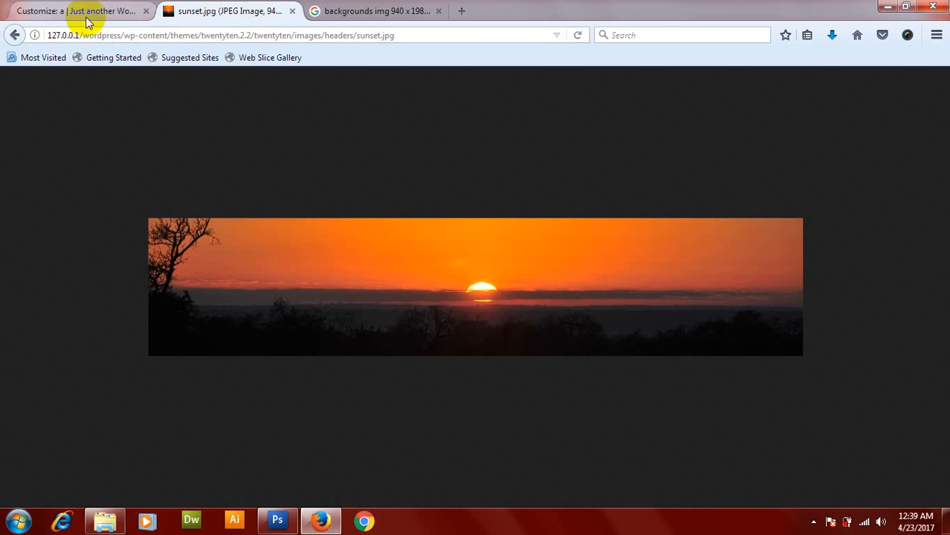
pyautogui.click(292, 11)
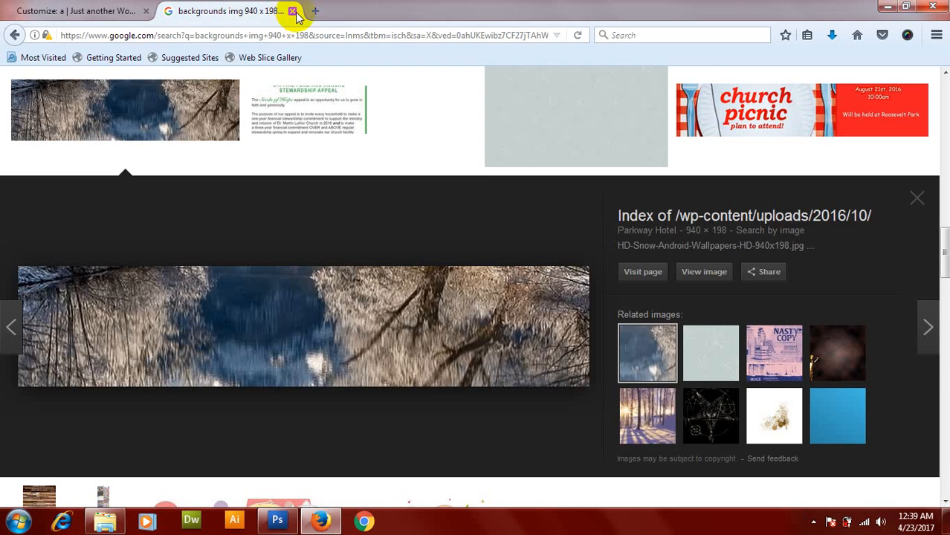
pyautogui.click(293, 11)
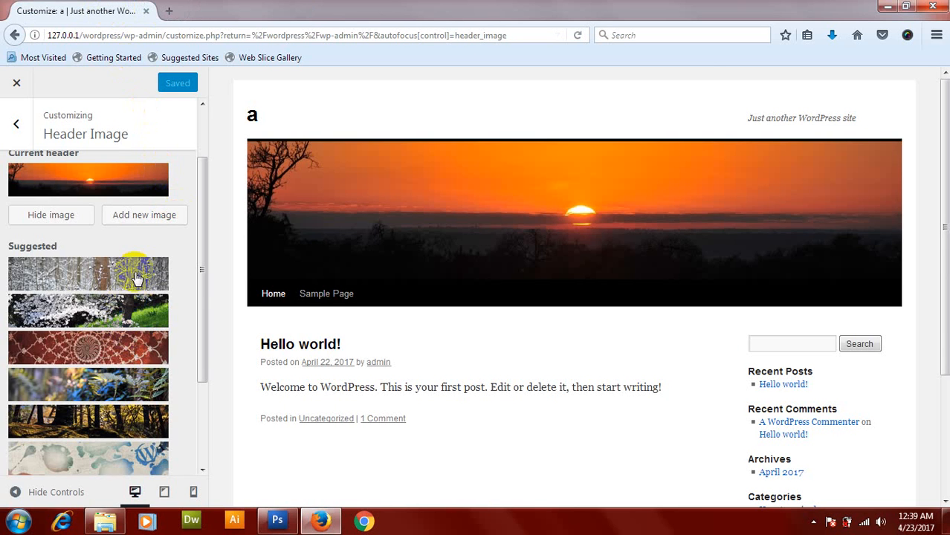
# - Add a new header image by uploading the ba picture from the desktop
pyautogui.click(135, 214)
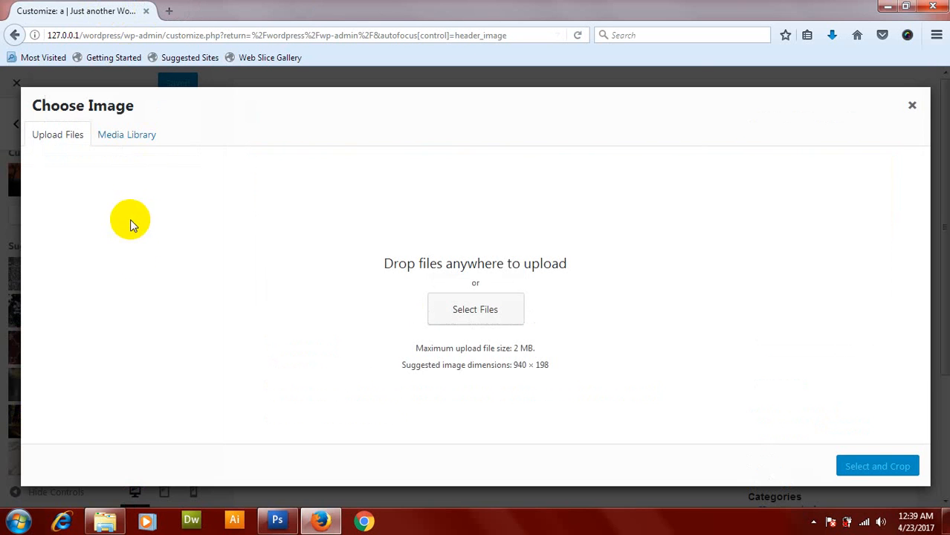
pyautogui.click(483, 308)
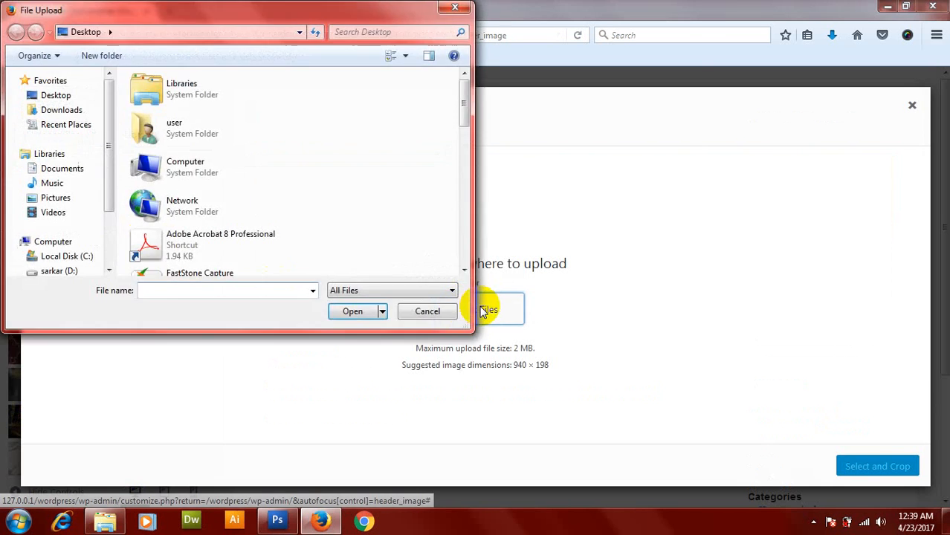
pyautogui.click(164, 202)
pyautogui.write('ba')
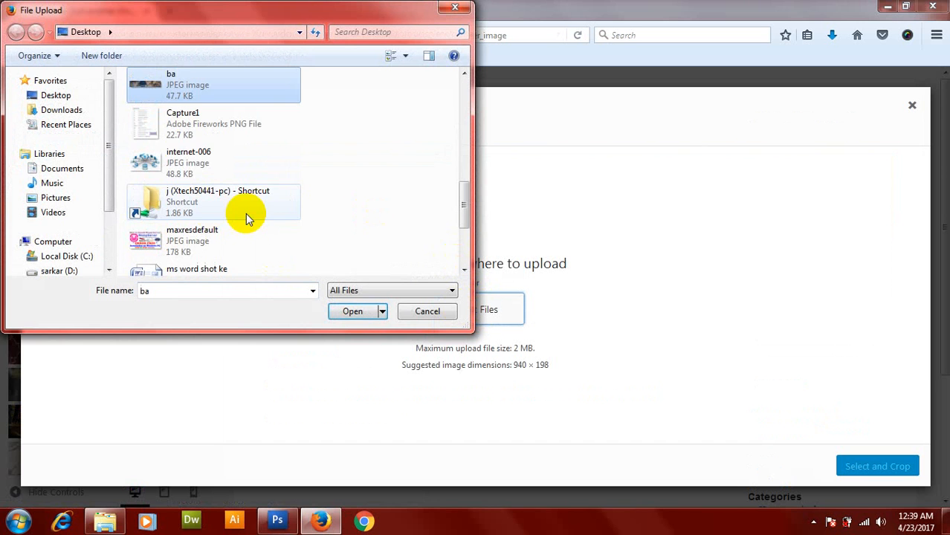
pyautogui.click(353, 312)
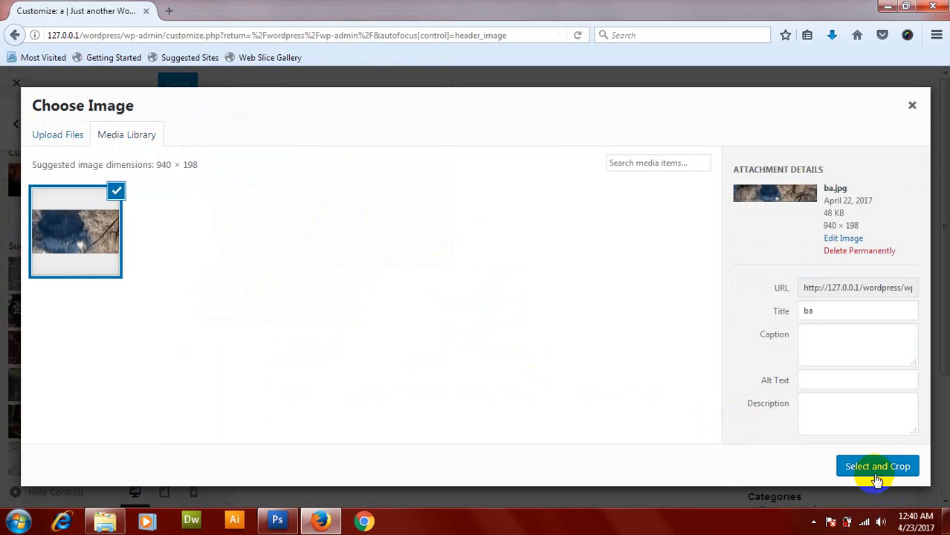
# - Use the uploaded ba.jpg as the site's header image and publish the change
pyautogui.click(885, 468)
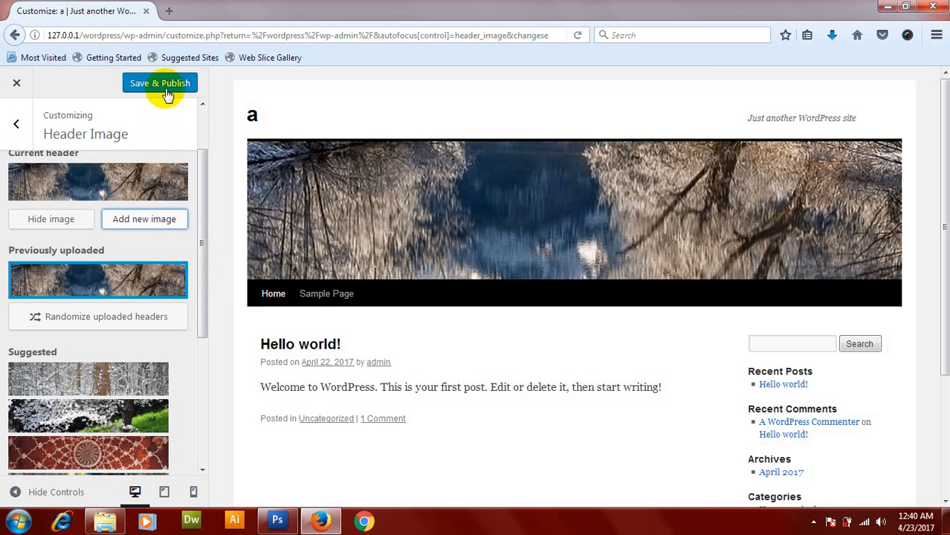
pyautogui.click(162, 84)
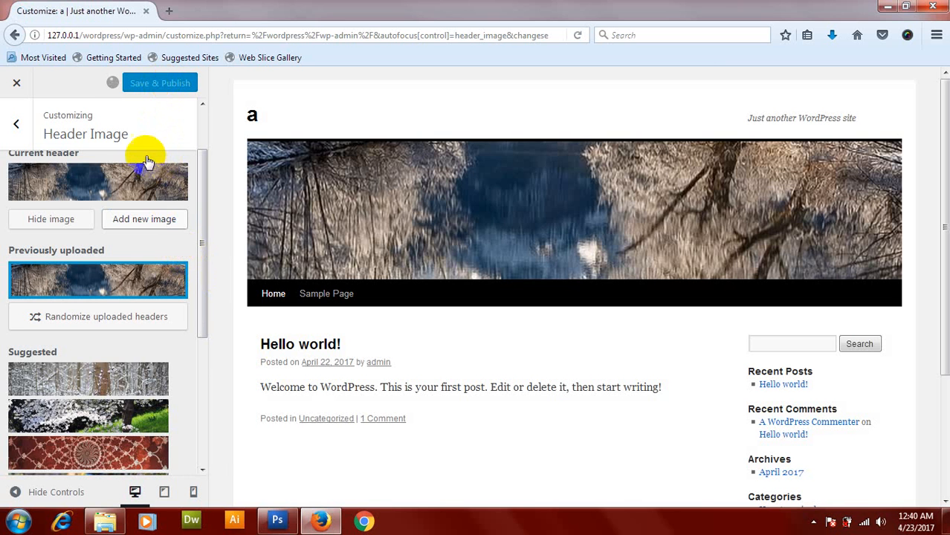
# - Leave the Customizer for the dashboard and view the site's front page in a new tab
pyautogui.click(13, 86)
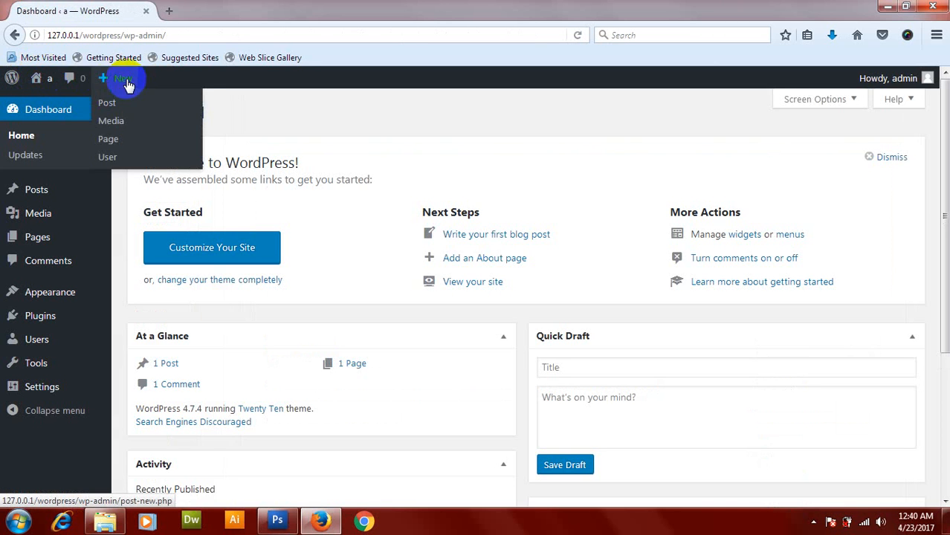
pyautogui.moveTo(45, 78)
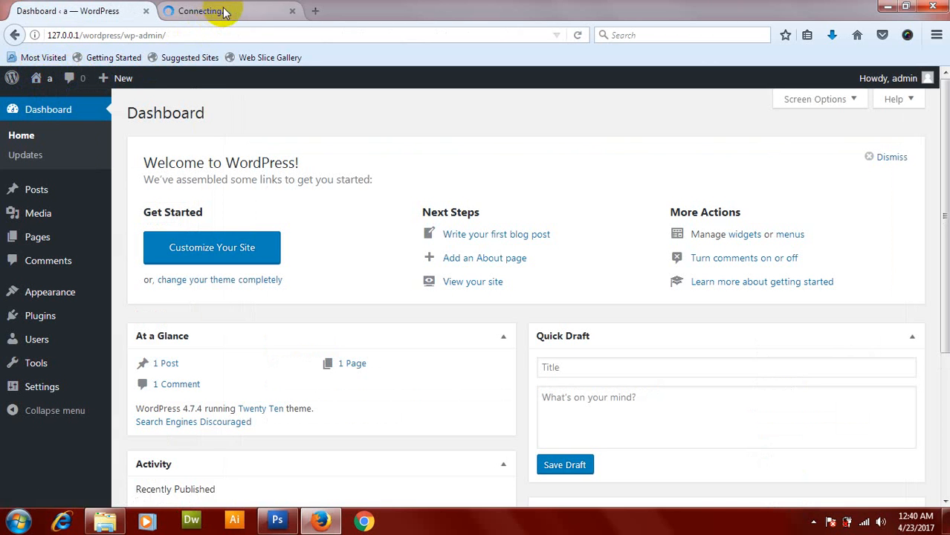
pyautogui.click(249, 11)
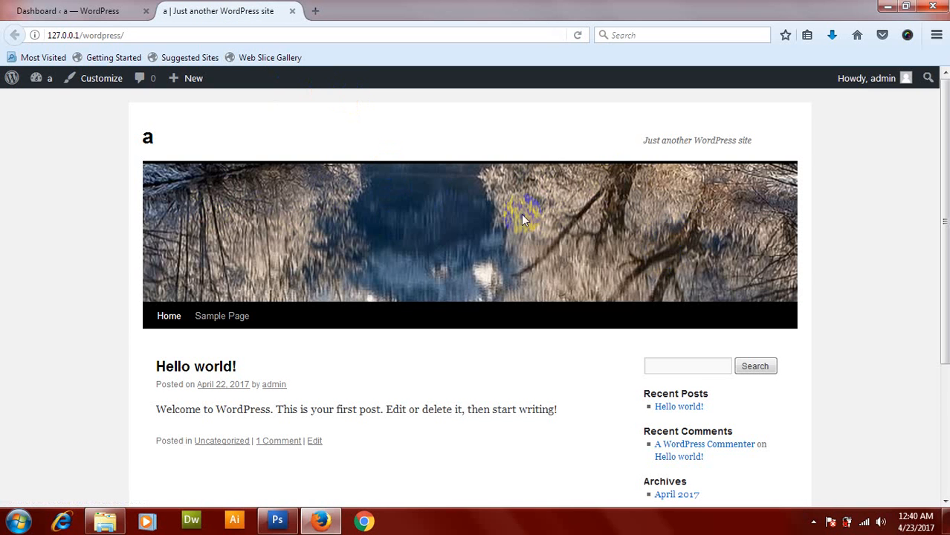
# - Switch to Photoshop, dismiss the Image Size dialog, and add the text "My Web Site" to the sky of the sunset banner
pyautogui.click(277, 520)
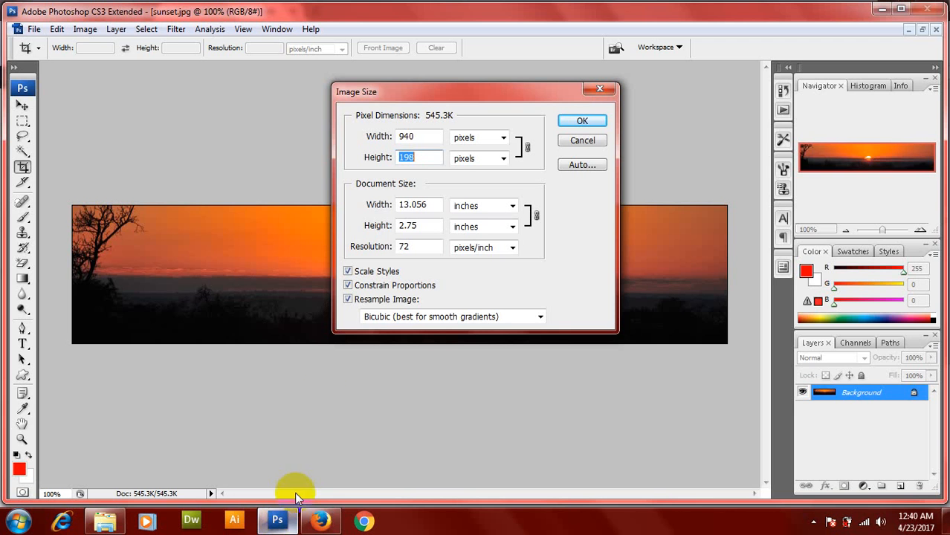
pyautogui.click(580, 145)
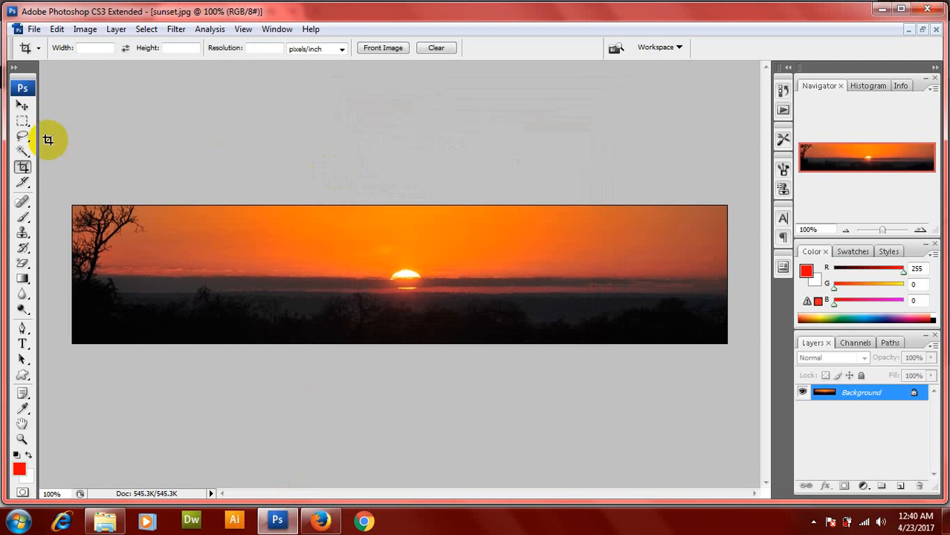
pyautogui.click(23, 328)
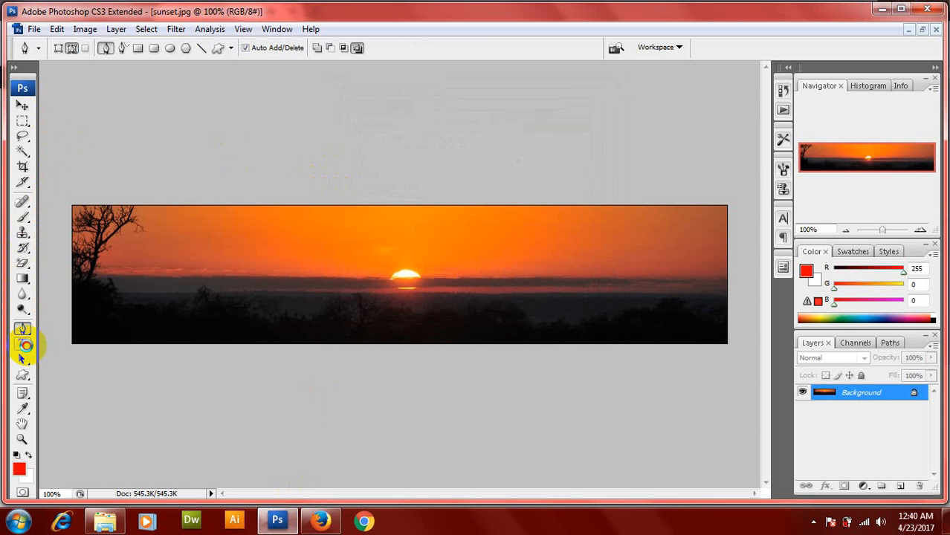
pyautogui.click(24, 341)
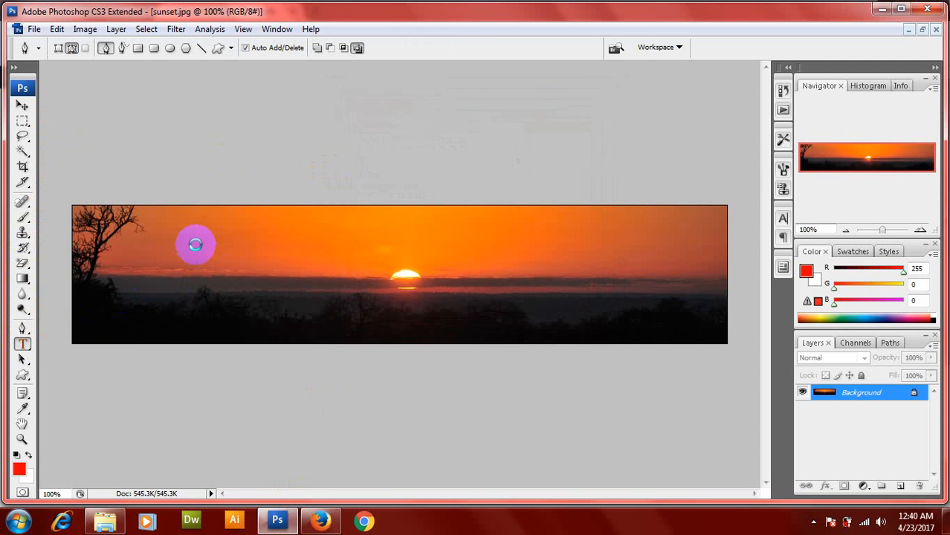
pyautogui.click(221, 245)
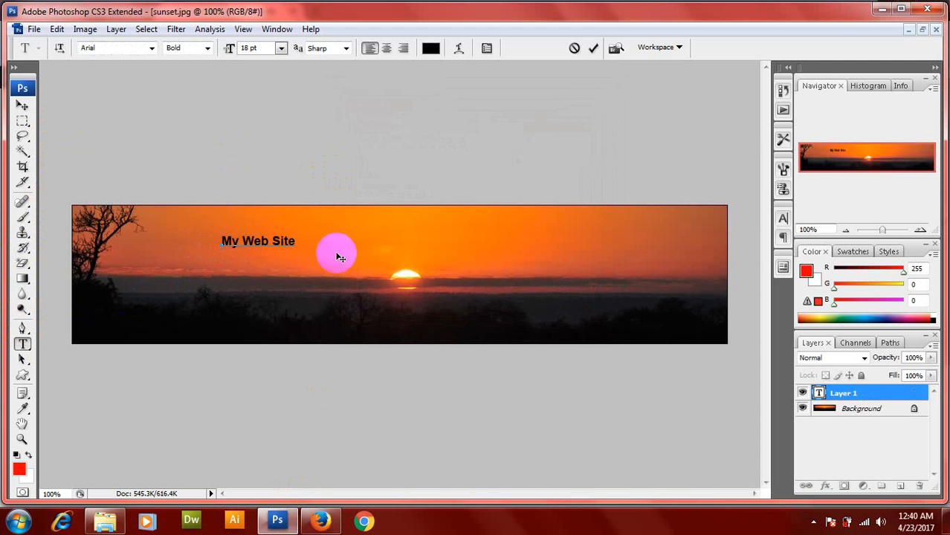
pyautogui.click(338, 257)
# - Scale the "My Web Site" text up to about 67 pt and place it just above the sun
pyautogui.hotkey('ctrl', 't')
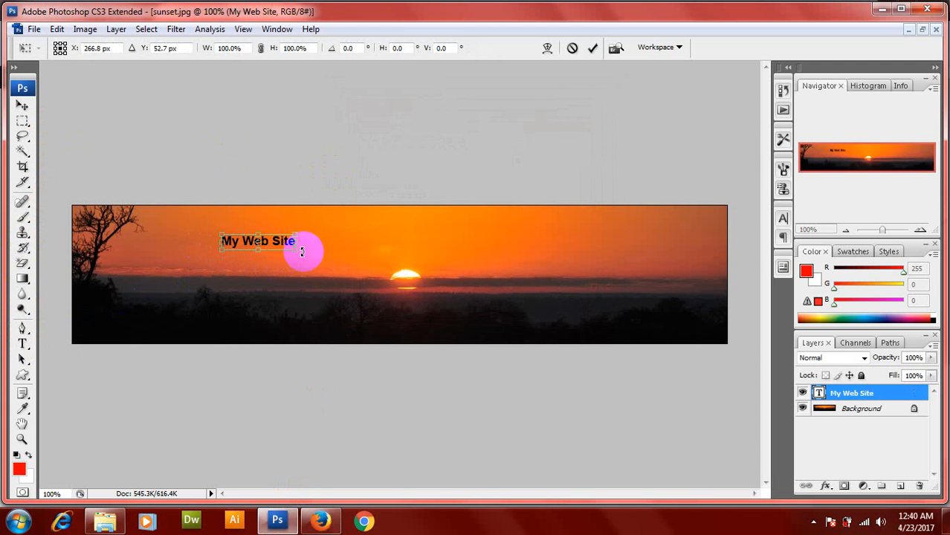
pyautogui.moveTo(299, 252); pyautogui.dragTo(497, 318)
pyautogui.moveTo(462, 272); pyautogui.dragTo(481, 256)
pyautogui.press('Return')
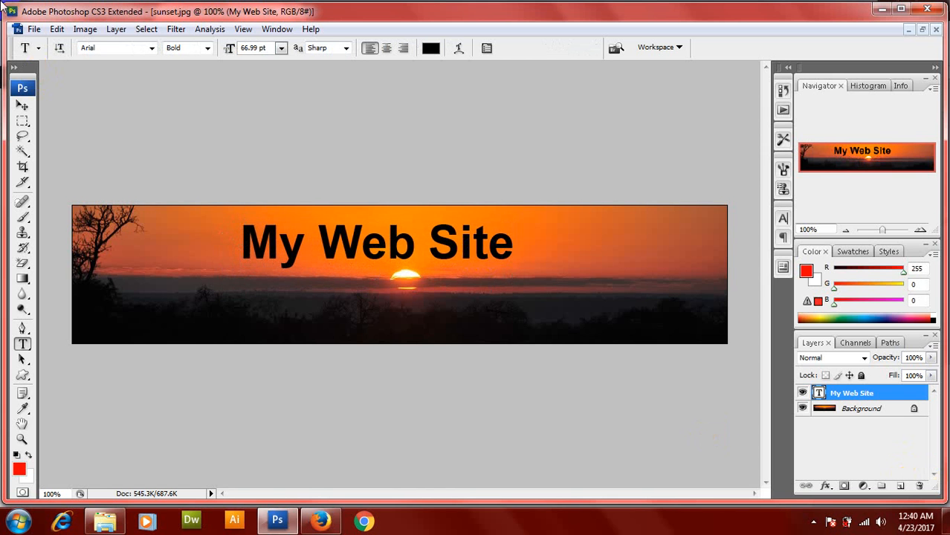
# - Change the colour of the "My Web Site" text to white
pyautogui.click(434, 48)
pyautogui.moveTo(672, 141); pyautogui.dragTo(556, 49)
pyautogui.click(928, 87)
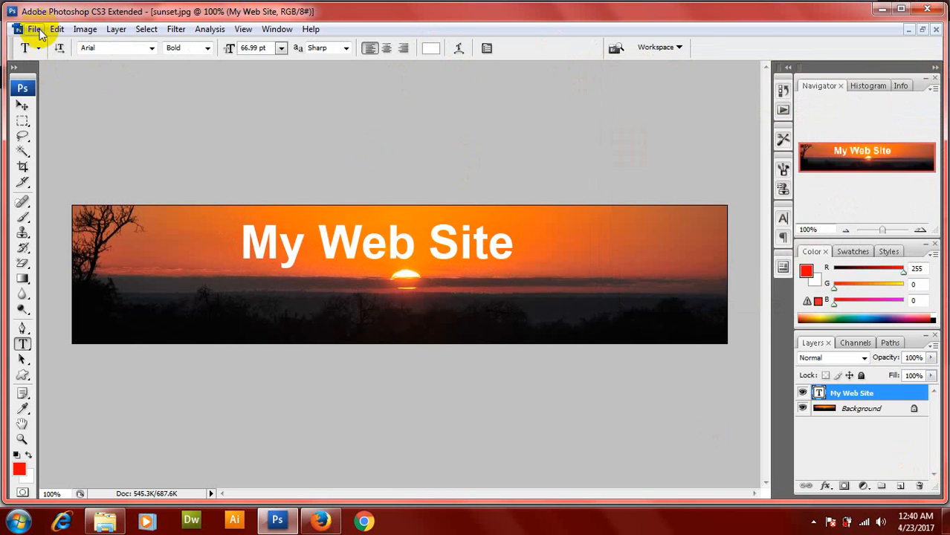
pyautogui.rightClick(889, 392)
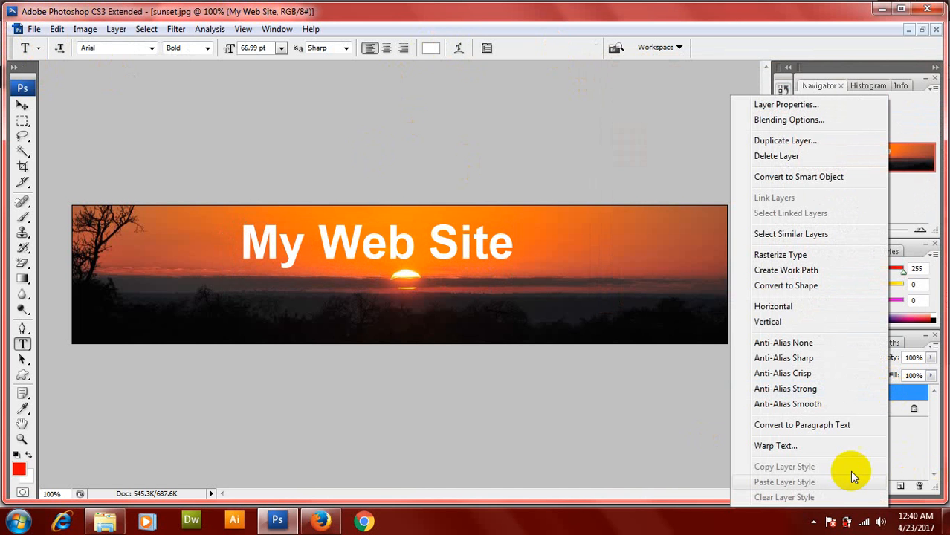
# - Save a JPEG copy of the banner to the desktop as bn-2, accepting the offered JPEG options
pyautogui.click(34, 29)
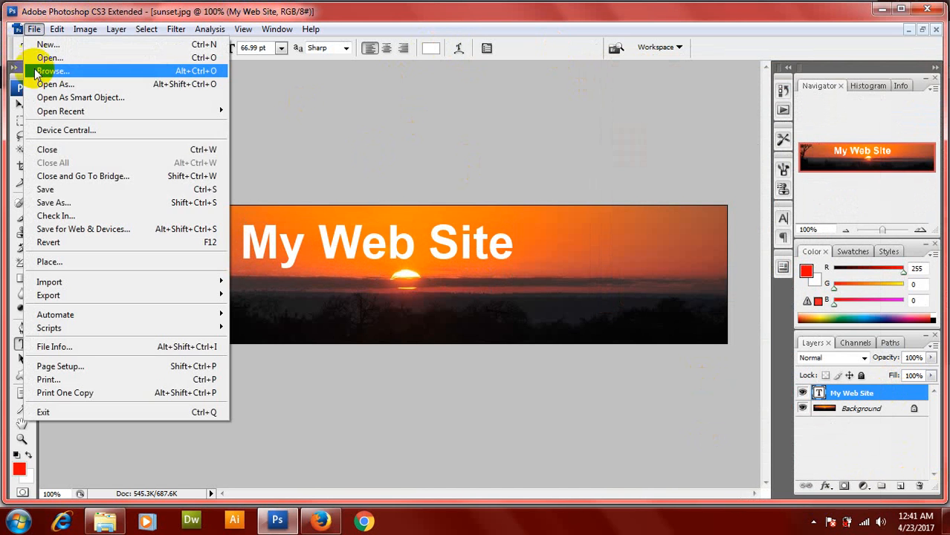
pyautogui.click(46, 202)
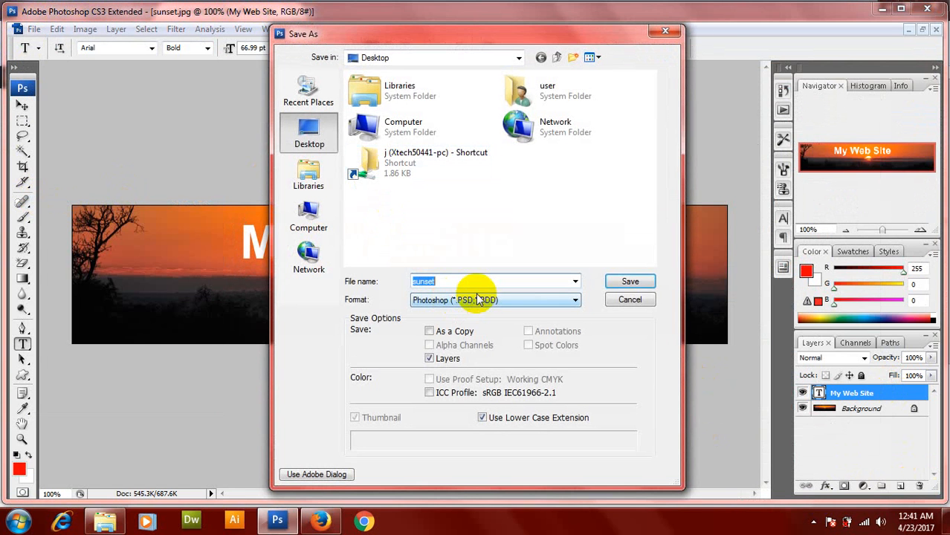
pyautogui.write('bne')
pyautogui.press('Tab')
pyautogui.press('j')
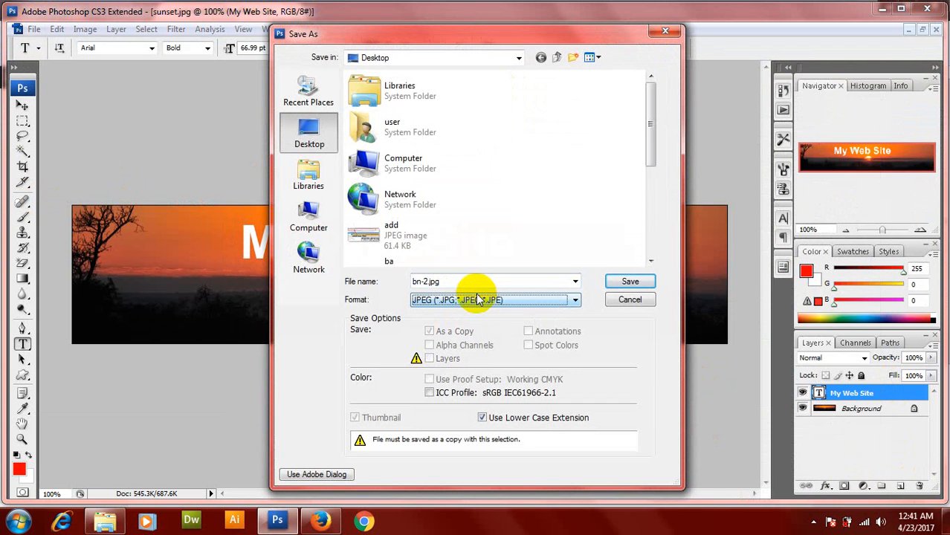
pyautogui.click(629, 282)
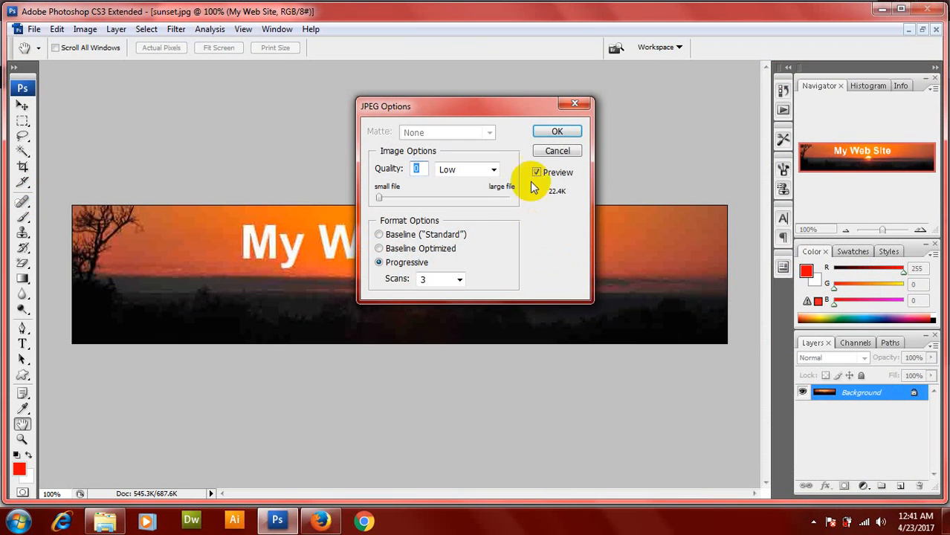
pyautogui.click(550, 129)
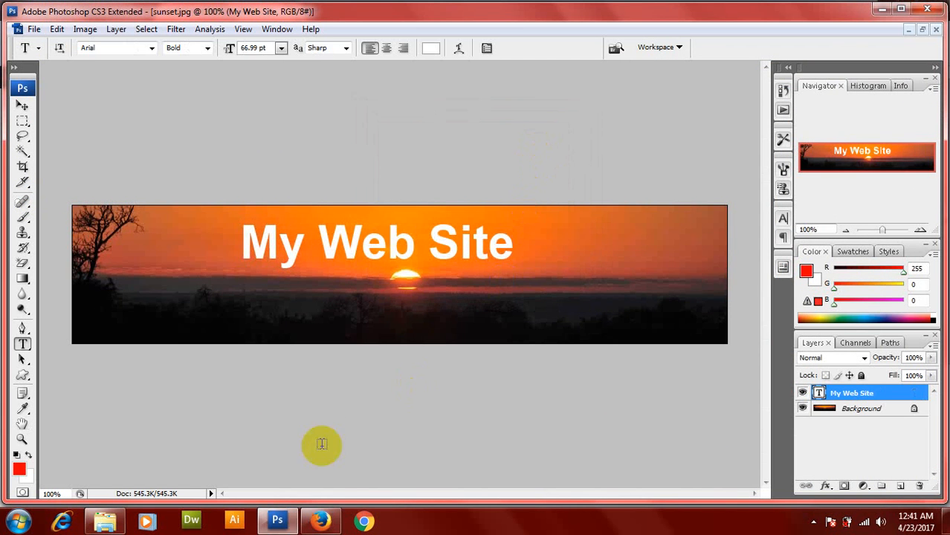
# - Switch to Firefox and open the theme's header image settings from the WordPress dashboard
pyautogui.click(320, 521)
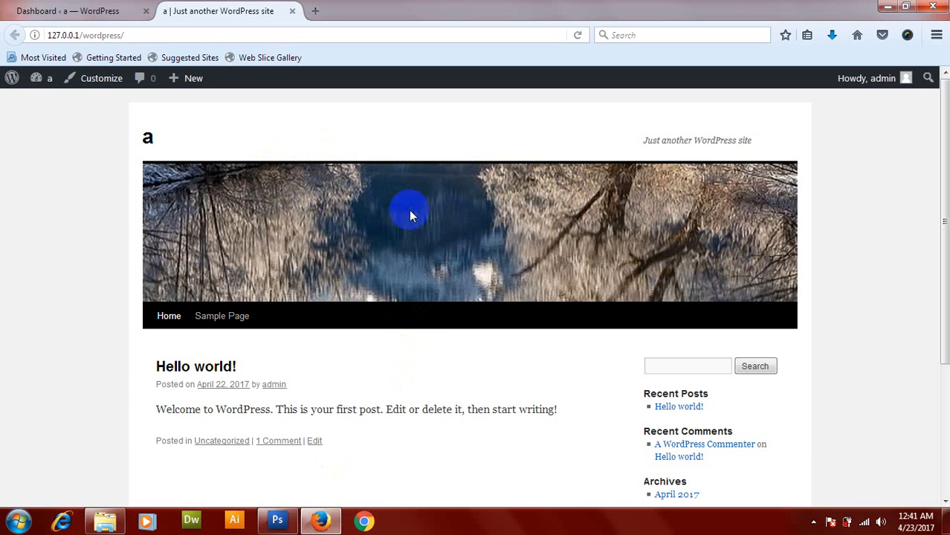
pyautogui.click(74, 15)
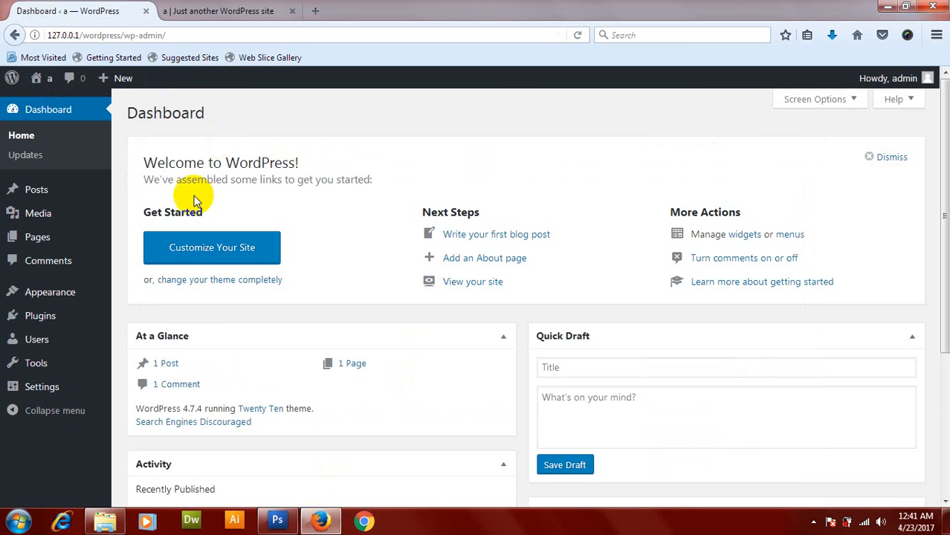
pyautogui.moveTo(74, 296)
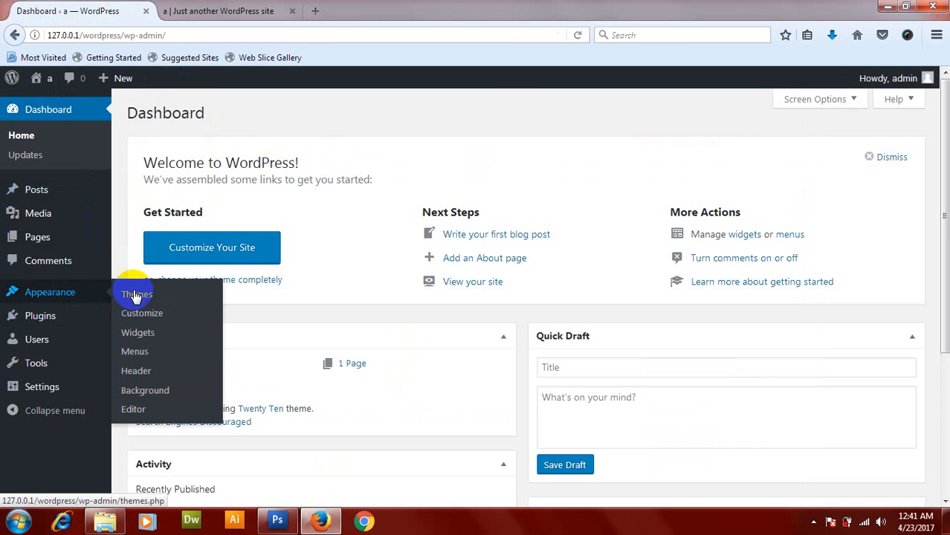
pyautogui.click(137, 375)
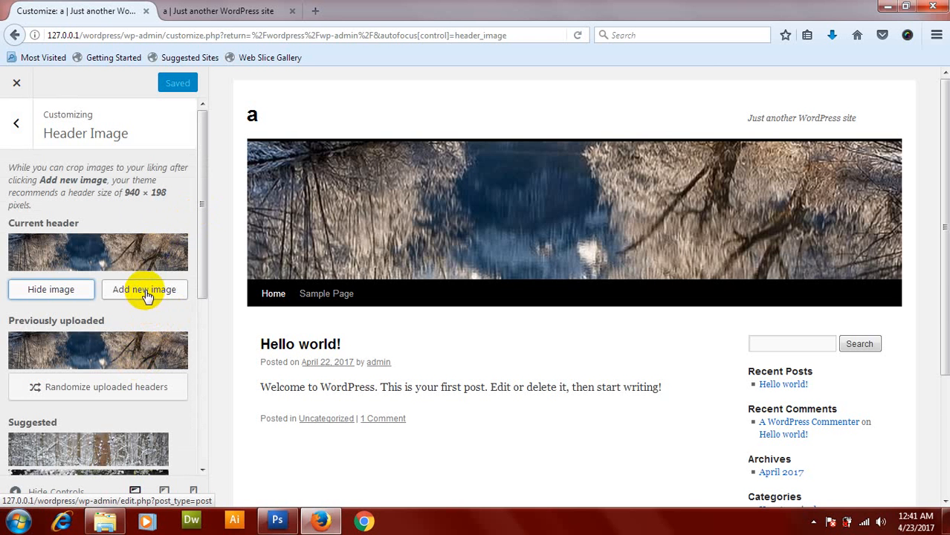
# - Add a new header image by uploading the bn-2 picture from the desktop
pyautogui.click(147, 295)
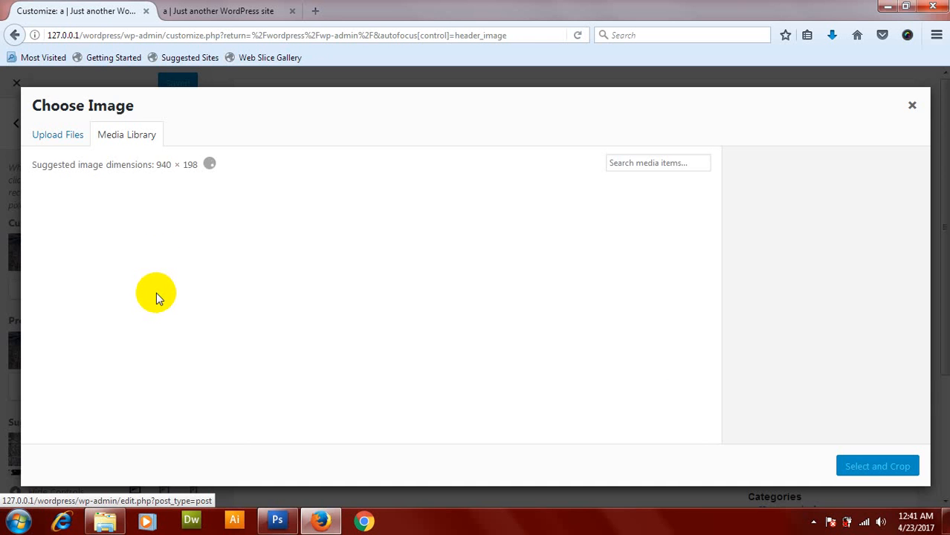
pyautogui.click(51, 137)
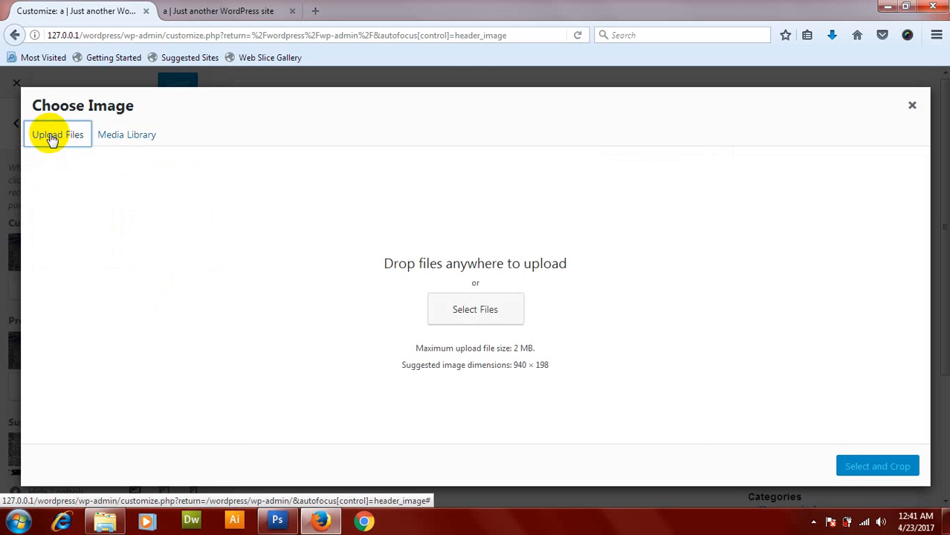
pyautogui.click(484, 312)
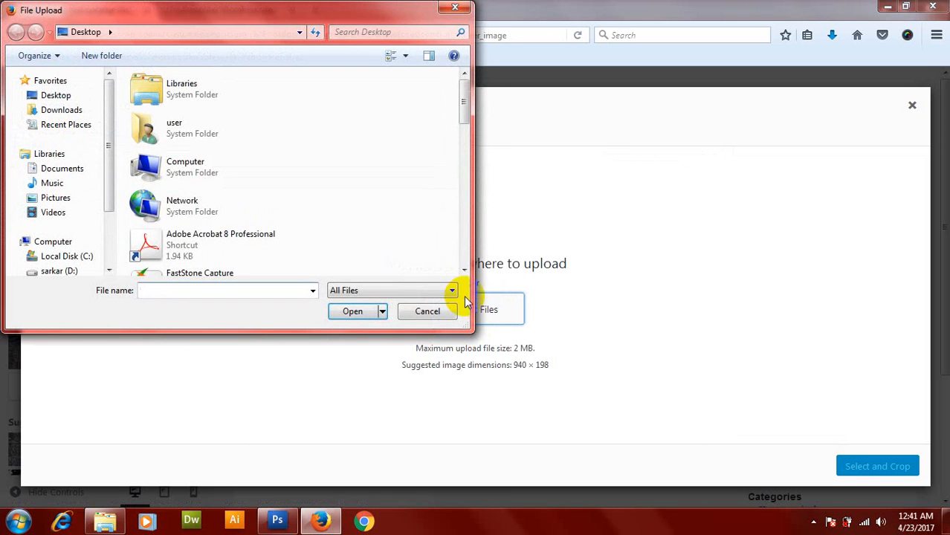
pyautogui.click(263, 239)
pyautogui.scroll(-3, 269, 242)
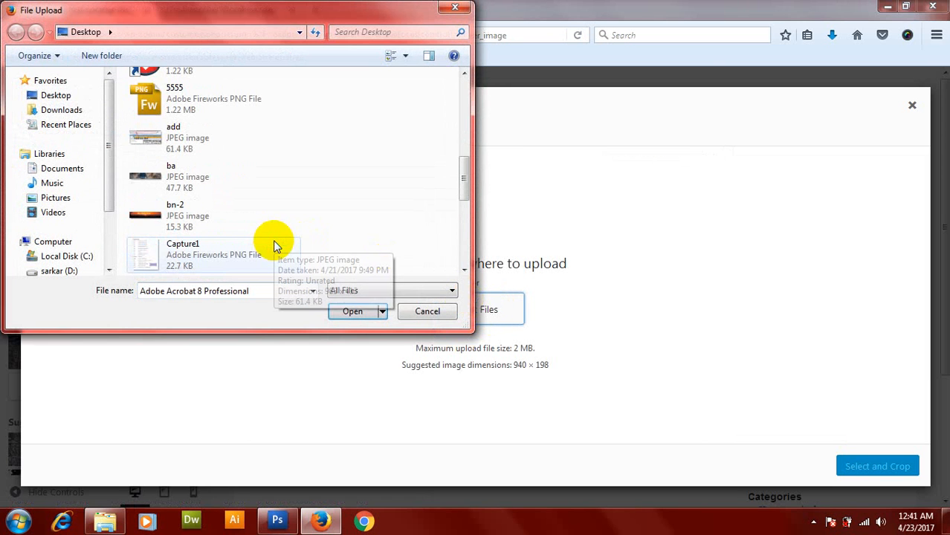
pyautogui.click(192, 215)
pyautogui.click(347, 313)
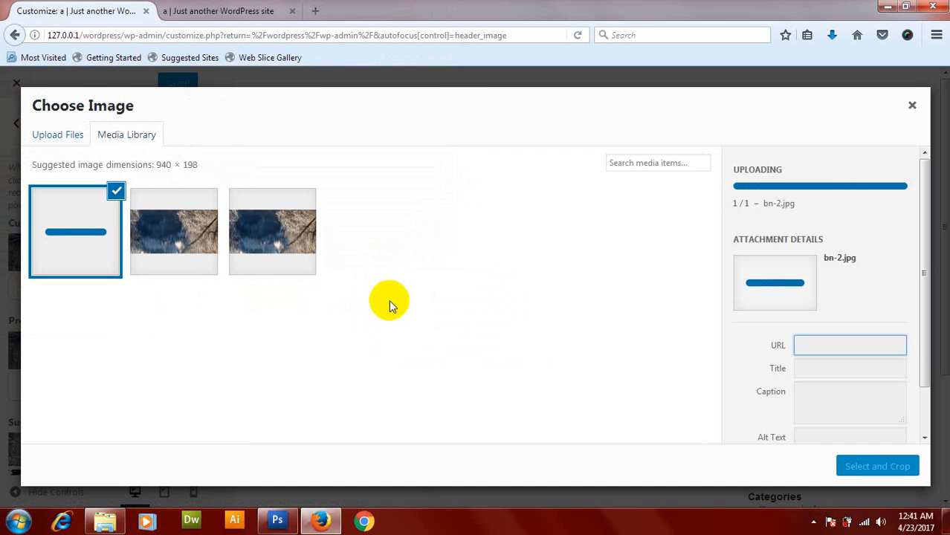
# - Set the uploaded bn-2.jpg as the header image using the full crop area, and publish the change
pyautogui.click(879, 467)
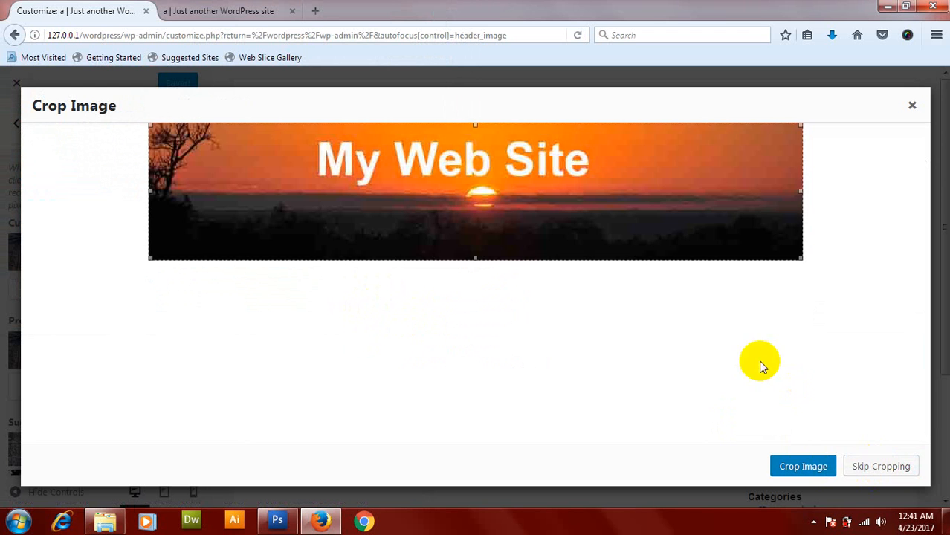
pyautogui.click(801, 464)
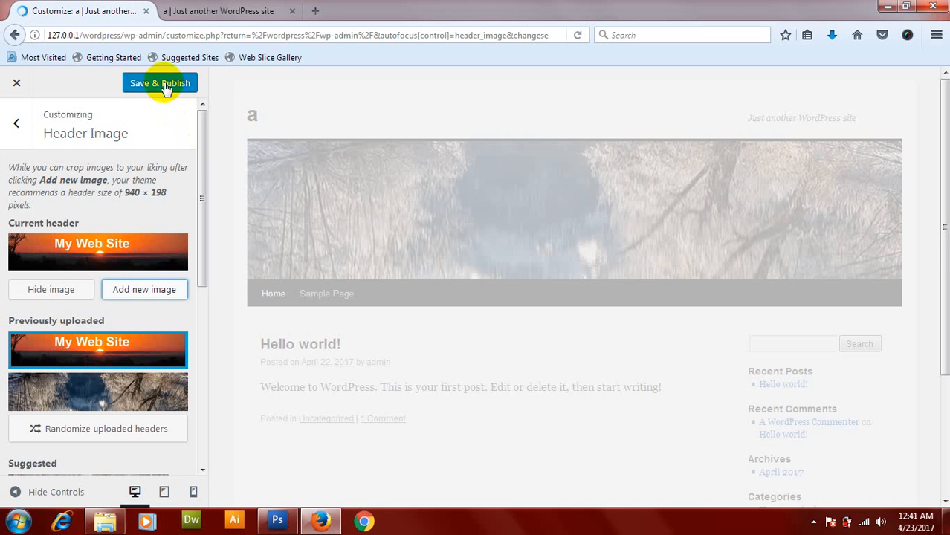
pyautogui.click(165, 83)
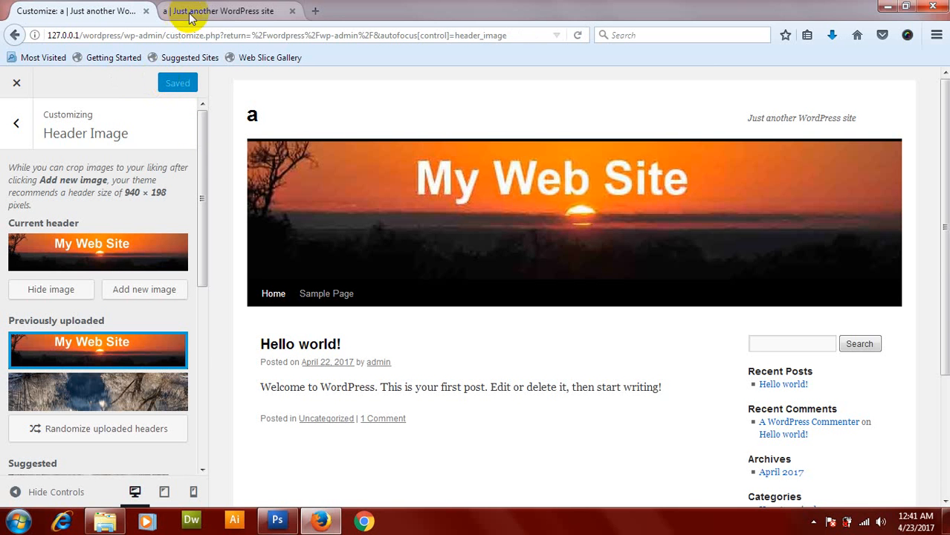
# - Return to the site's front page and reload it to check the published header
pyautogui.click(218, 15)
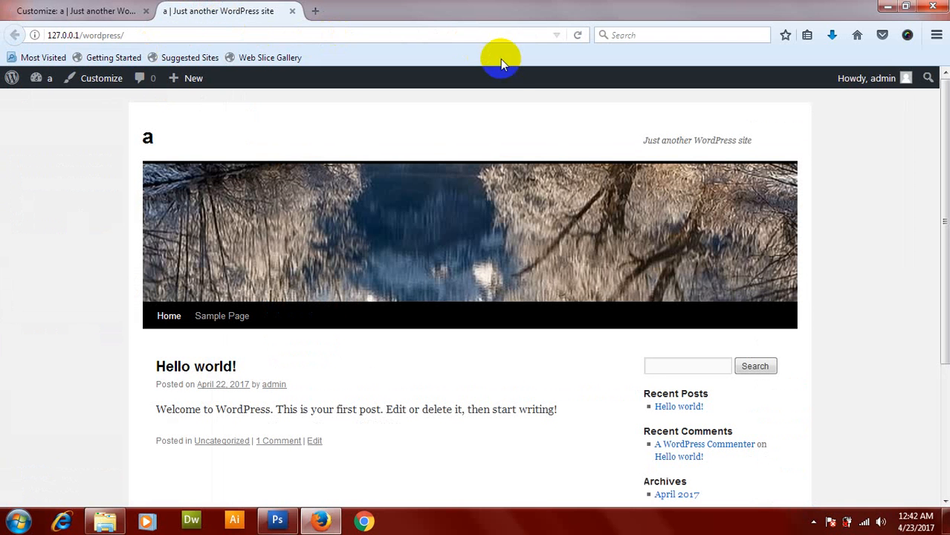
pyautogui.click(578, 36)
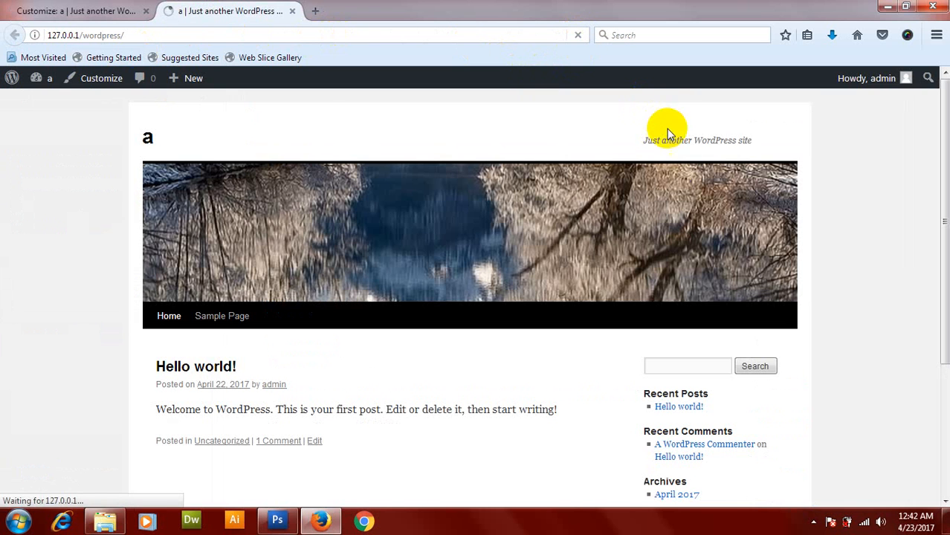